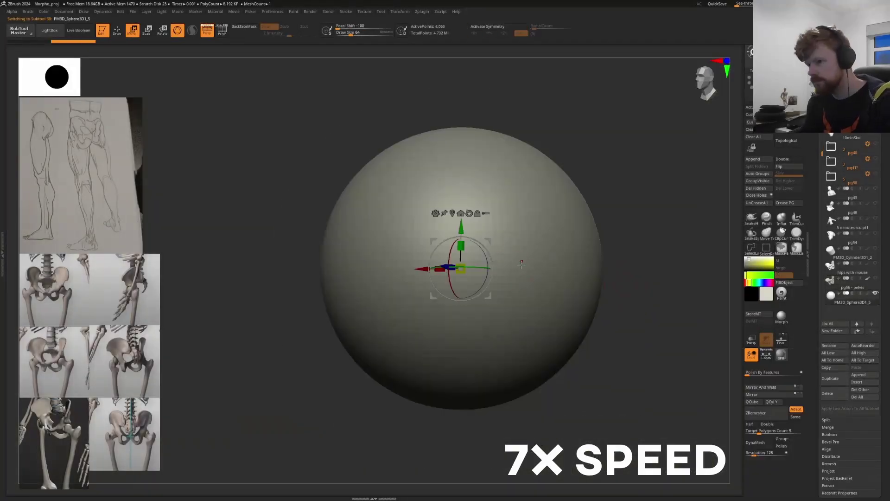
Scale the sphere down around the pelvis and turn on mirrored symmetry
drag(521, 264, 267, 408)
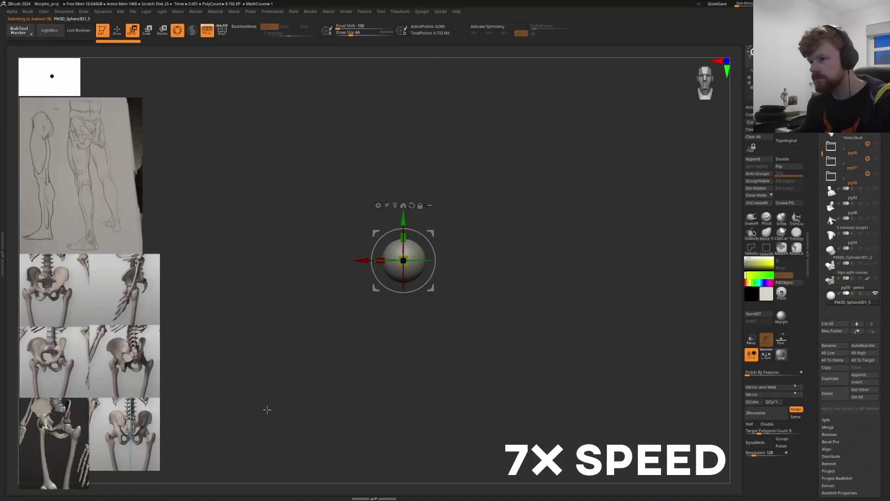
mouse_move(434, 242)
mouse_down()
mouse_move(464, 219)
mouse_move(453, 234)
mouse_up()
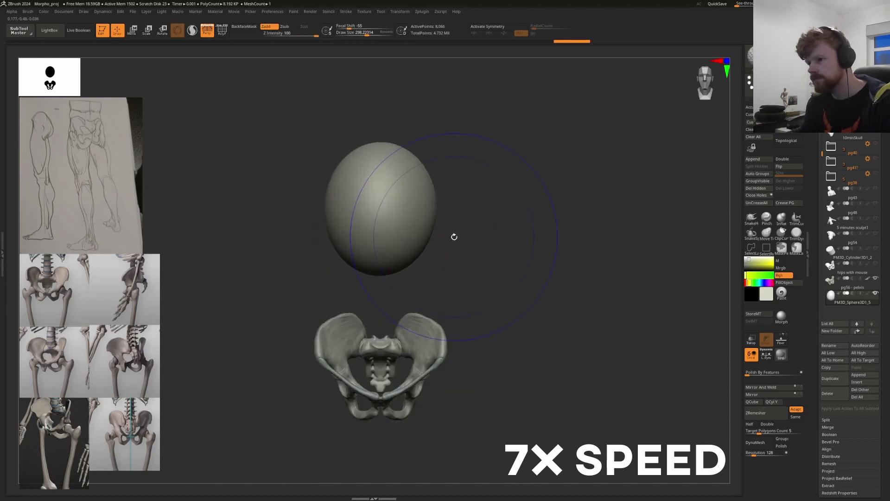
key(x)
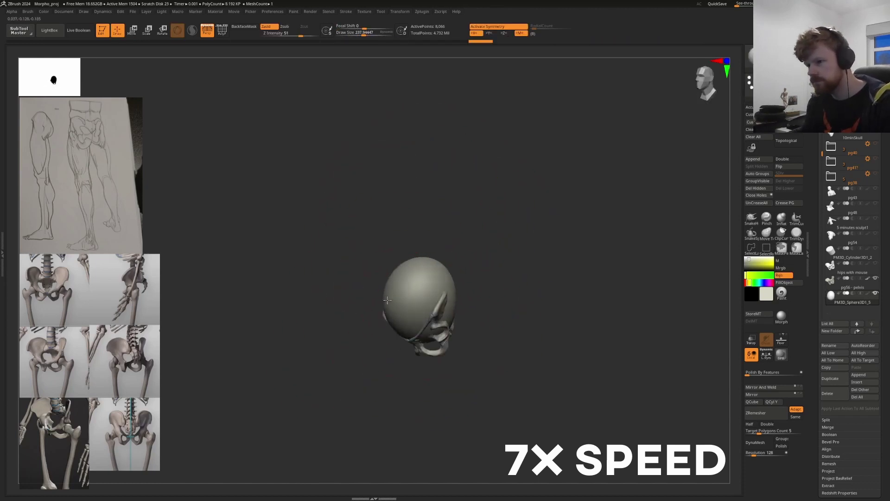
mouse_move(436, 277)
mouse_down()
mouse_move(498, 302)
mouse_move(501, 332)
mouse_up()
Duplicate the sphere and shrink the copy beside the first hip mass
key(ctrl+shift+d)
key(w)
key(x)
key(q)
mouse_move(511, 362)
mouse_down()
mouse_move(533, 306)
mouse_move(472, 291)
mouse_up()
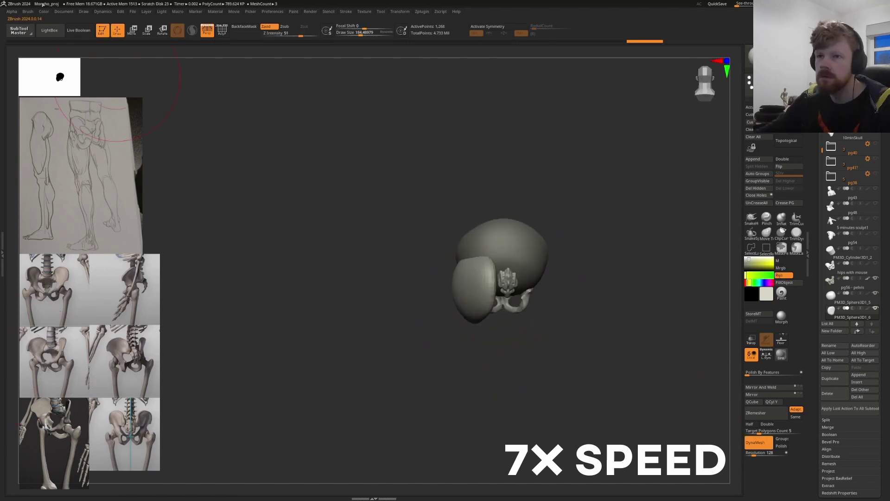
Make PM3D_Sphere3D1_5 the active piece with symmetry on
mouse_move(248, 260)
mouse_down()
mouse_move(483, 293)
mouse_move(414, 280)
mouse_move(466, 247)
mouse_move(390, 312)
mouse_move(441, 259)
mouse_move(457, 269)
mouse_move(434, 291)
mouse_move(446, 251)
mouse_move(469, 241)
mouse_move(459, 304)
mouse_up()
alt+click(414, 280)
key(x)
key(s)
Add a DynaMeshed sphere as the thigh and check it from the front
key(x)
key(w)
alt+click(446, 252)
alt+click(445, 265)
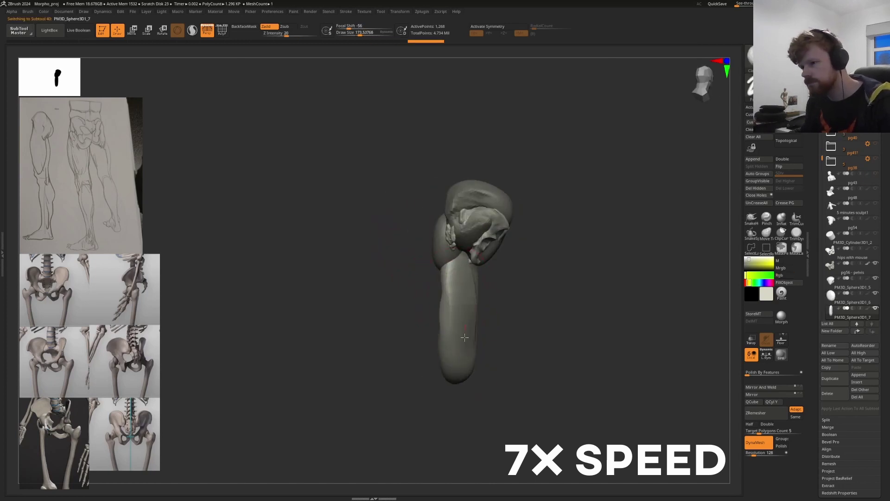
drag(465, 337, 434, 234)
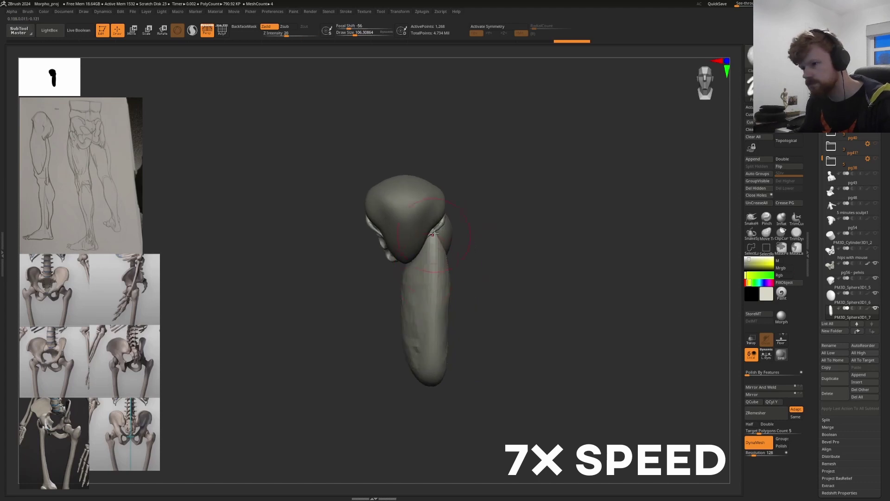
drag(426, 296, 425, 288)
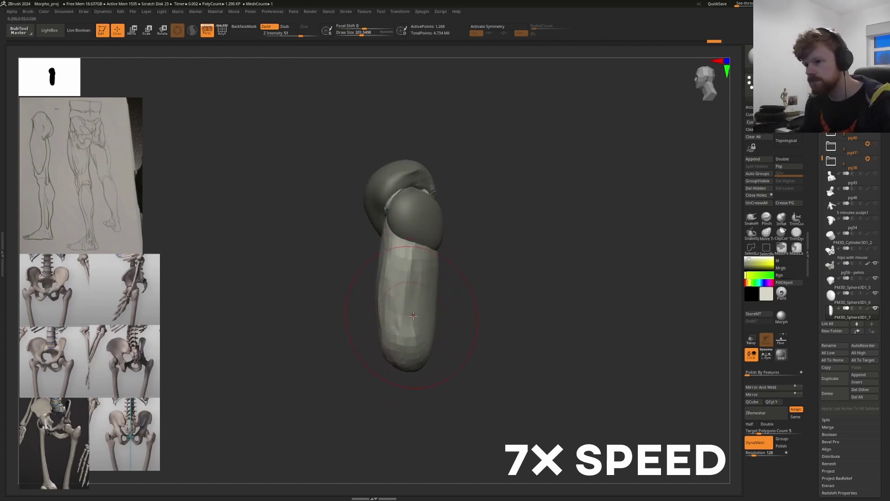
Duplicate the thigh and place the copy below it as the lower leg
key(w)
ctrl+drag(377, 348, 376, 394)
key(q)
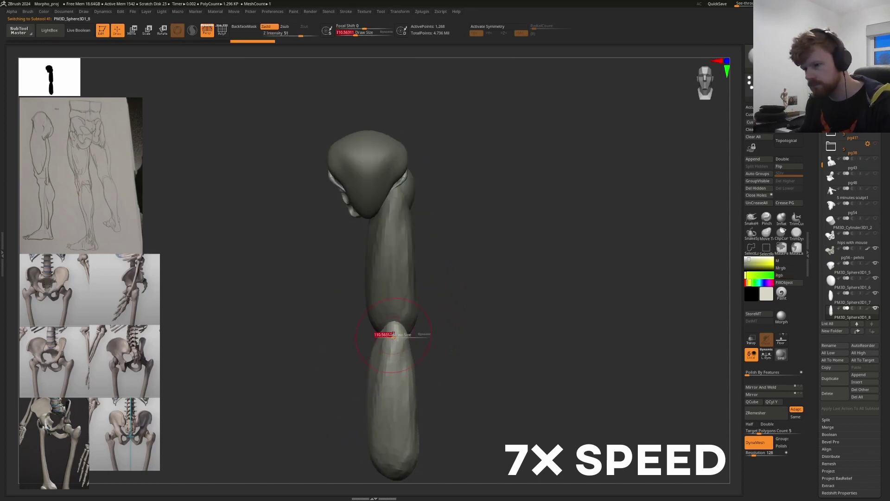
mouse_move(557, 371)
alt+mouse_down()
mouse_move(406, 320)
mouse_move(436, 277)
alt+mouse_up()
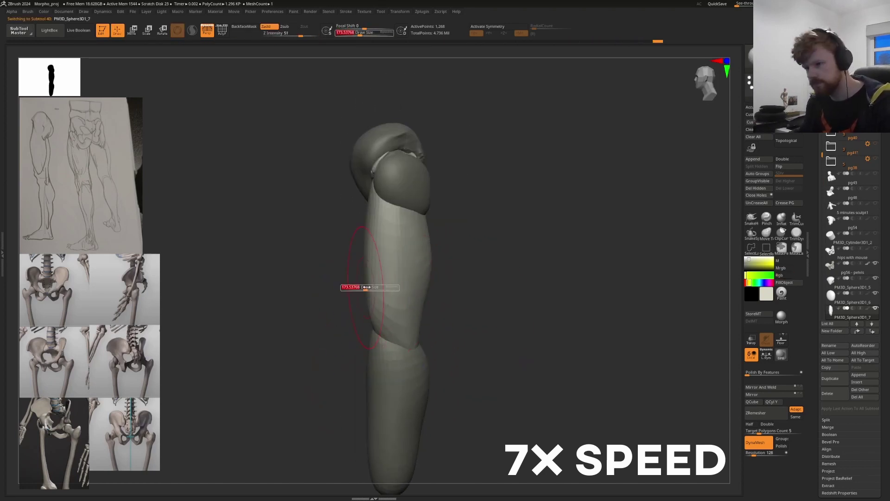
drag(436, 276, 414, 252)
Enlarge the brush to about 138 and merge PM3D_Sphere3D1_6 down
key(s)
mouse_move(510, 279)
mouse_down()
mouse_move(419, 337)
mouse_move(459, 235)
mouse_move(468, 251)
mouse_move(408, 324)
mouse_up()
alt+click(459, 233)
alt+click(408, 243)
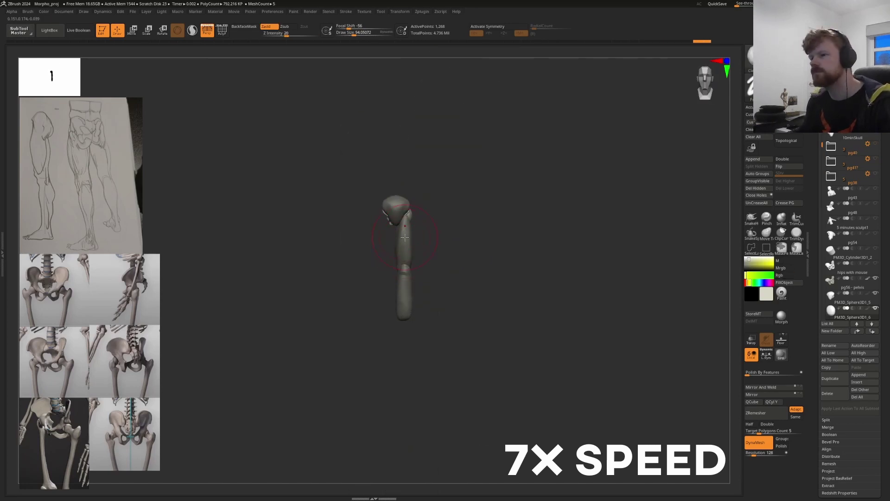
click(835, 434)
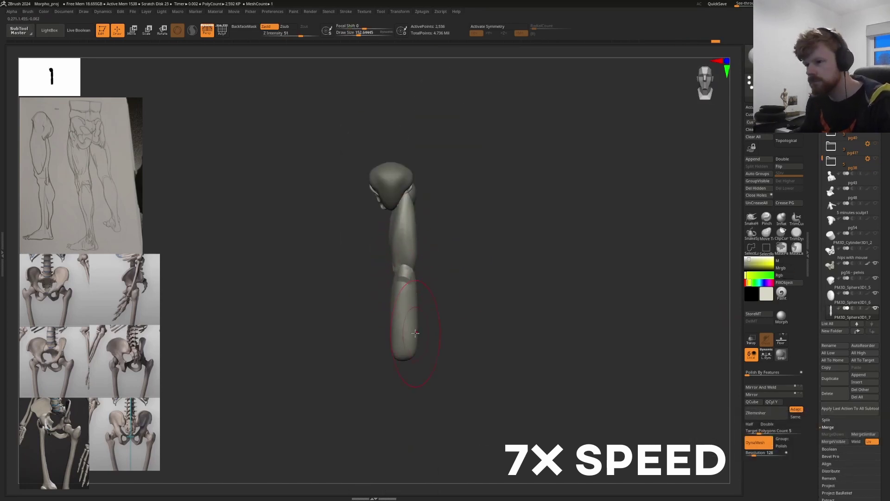
Shift the PM3D_Sphere3D1_6 leg piece left and build the thigh and hip fuller
mouse_move(412, 200)
mouse_down()
mouse_move(437, 222)
mouse_move(476, 192)
mouse_up()
alt+click(435, 227)
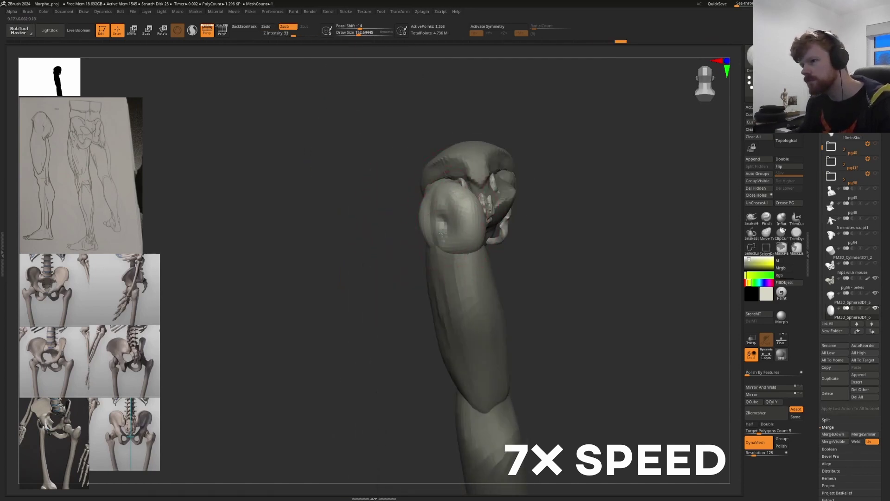
drag(446, 251, 456, 174)
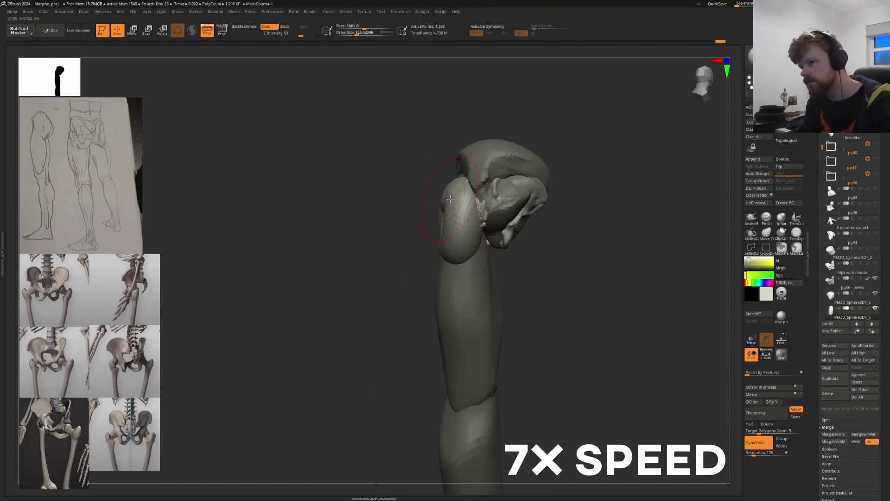
key(w)
drag(430, 204, 419, 221)
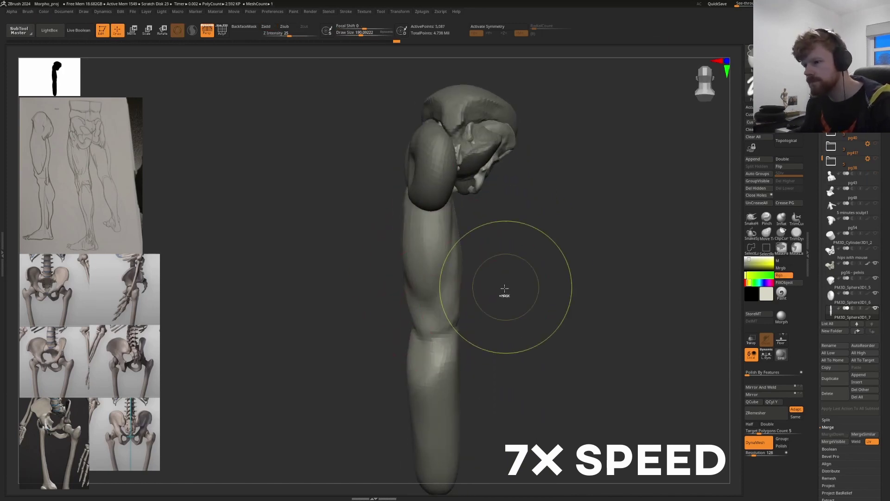
mouse_move(503, 292)
mouse_down()
mouse_move(408, 339)
mouse_move(445, 296)
mouse_move(447, 221)
mouse_move(458, 204)
mouse_move(473, 265)
mouse_up()
DynaMesh PM3D_Sphere3D1_6 at higher density with symmetry on
alt+click(446, 221)
alt+click(507, 212)
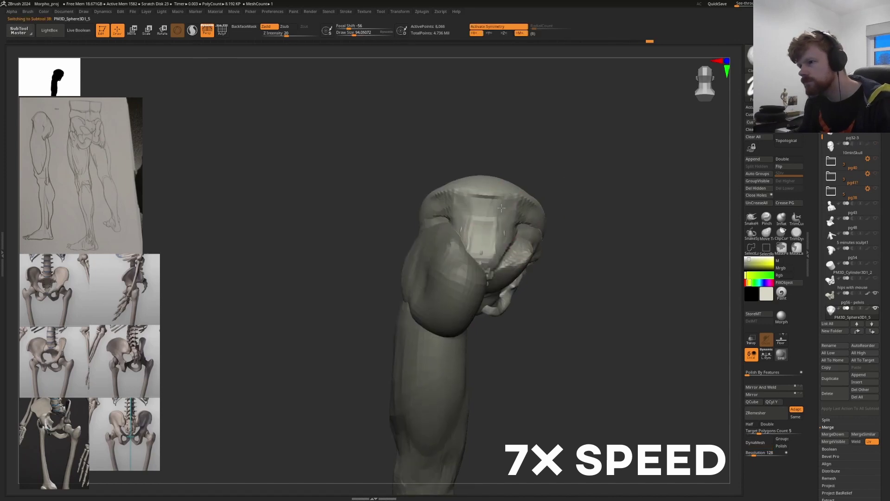
key(x)
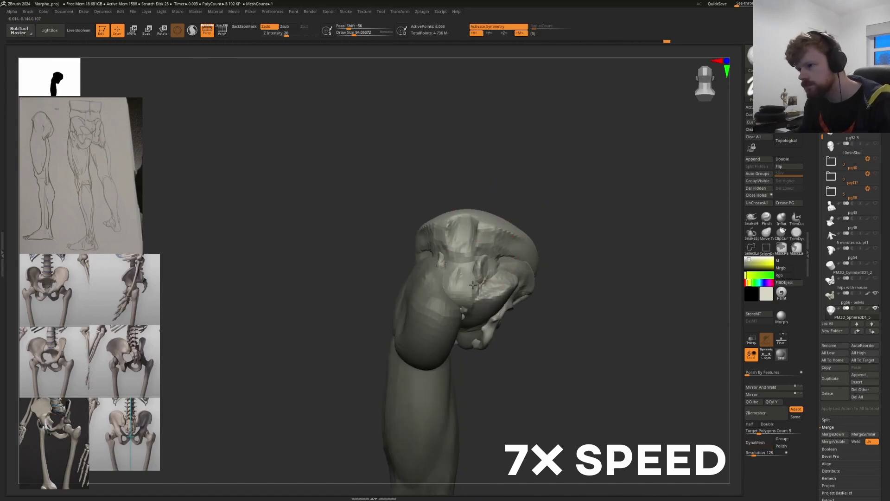
mouse_move(451, 261)
mouse_down()
mouse_move(452, 249)
mouse_move(420, 278)
mouse_move(391, 274)
mouse_up()
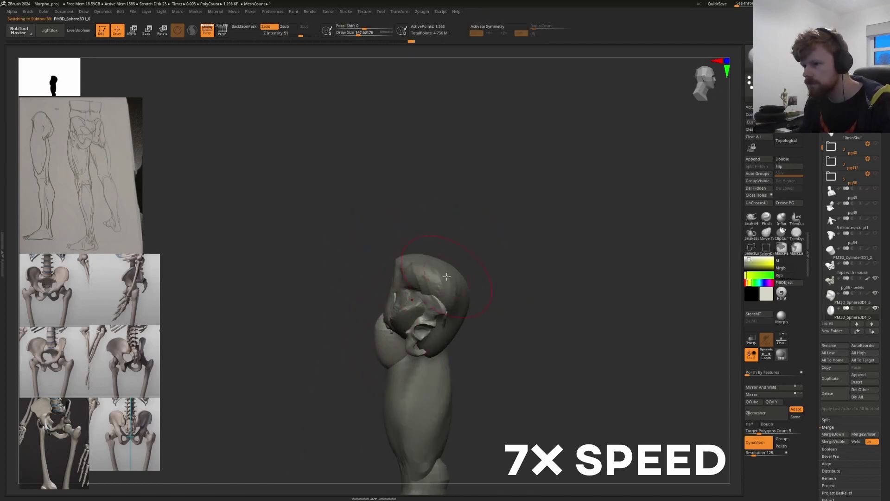
Carve a knee notch and calf bulge into the lower leg with Zsub strokes
drag(447, 277, 407, 287)
key(s)
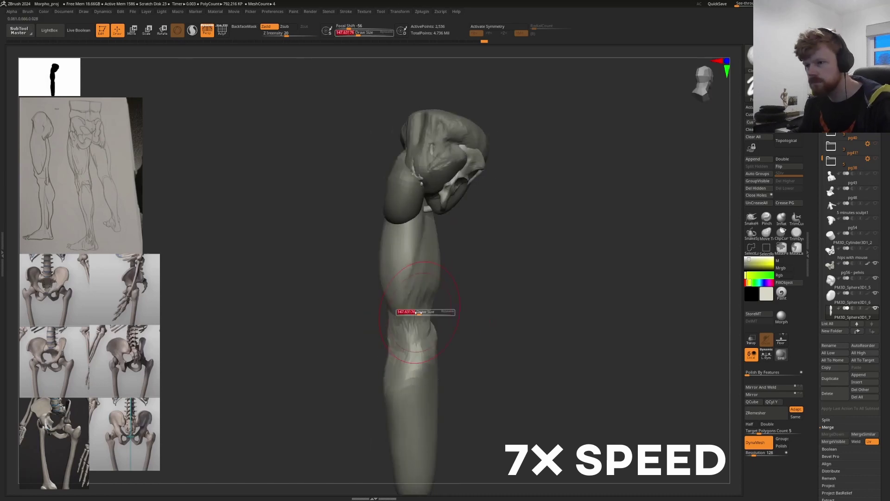
mouse_move(424, 358)
mouse_down()
mouse_move(533, 325)
mouse_move(425, 388)
mouse_move(443, 210)
mouse_move(491, 210)
mouse_move(431, 277)
mouse_up()
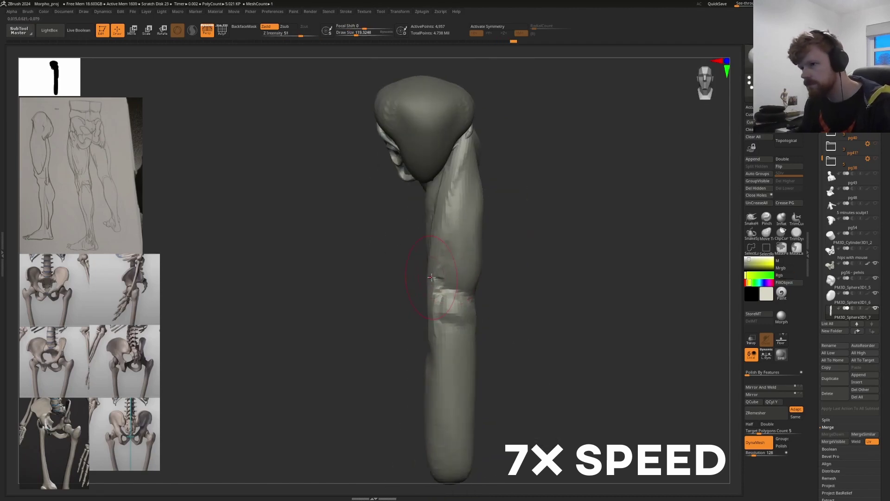
drag(480, 239, 436, 258)
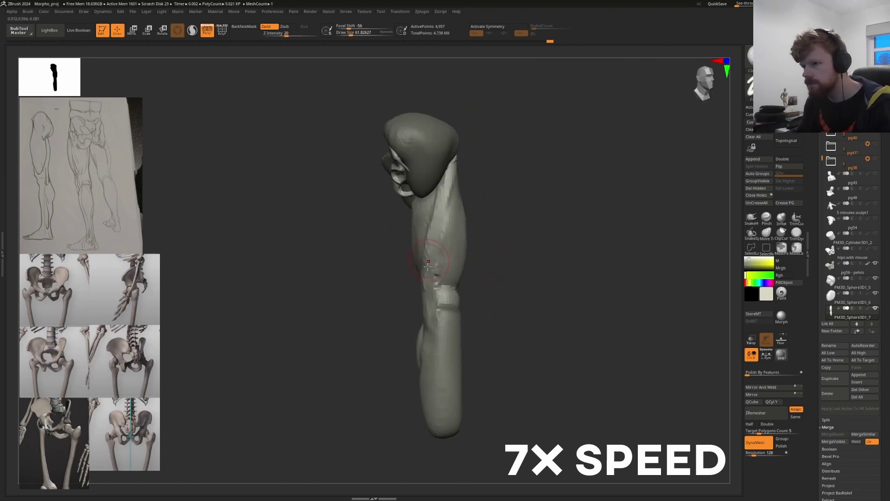
mouse_move(426, 319)
mouse_down()
mouse_move(442, 287)
mouse_move(427, 288)
mouse_move(423, 318)
mouse_move(433, 287)
mouse_move(407, 253)
mouse_move(405, 275)
mouse_move(404, 221)
mouse_up()
drag(377, 258, 405, 325)
Select the foot piece with the move gizmo and orbit around the leg and foot
key(s)
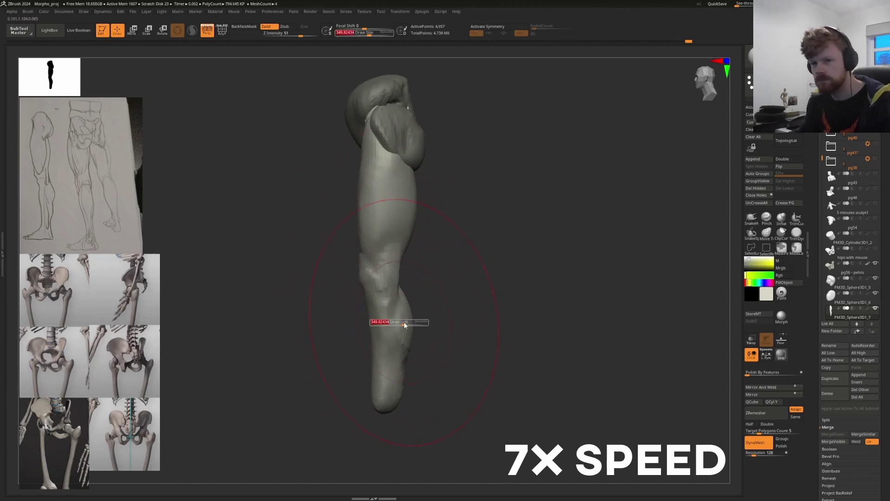
key(w)
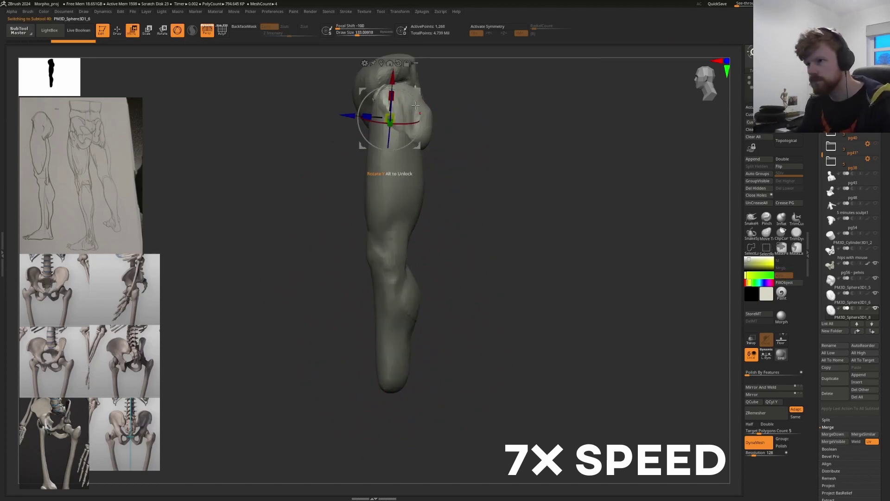
alt+click(398, 339)
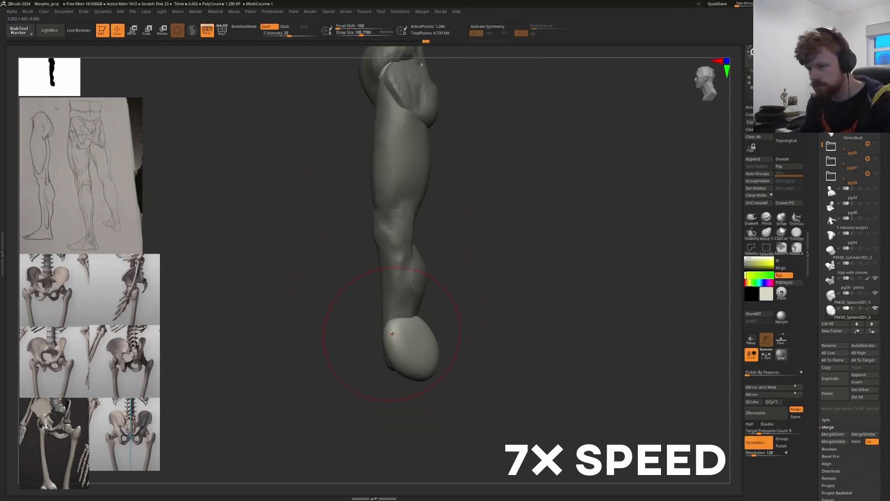
mouse_move(383, 362)
right_down()
mouse_move(334, 345)
mouse_move(401, 350)
mouse_move(376, 291)
mouse_move(699, 317)
right_up()
Try Mirror And Weld for a second leg, then undo back to one leg
click(753, 395)
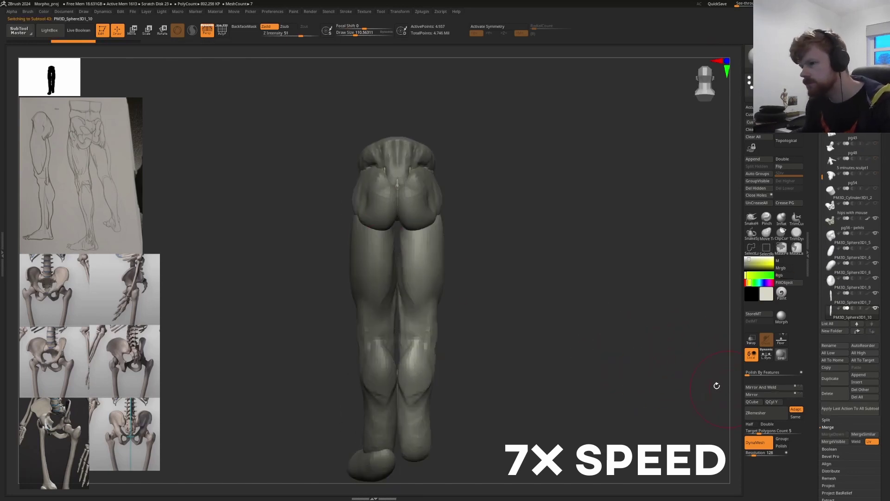
key(f)
click(827, 393)
key(w)
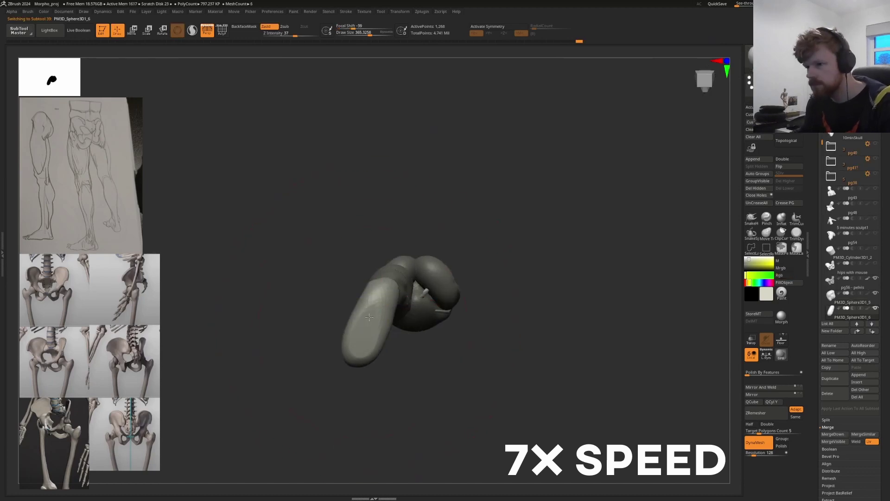
Reduce the brush size to 270 and inspect the leg down to the foot
right_drag(387, 420, 396, 261)
key(q)
key(s)
drag(397, 262, 393, 261)
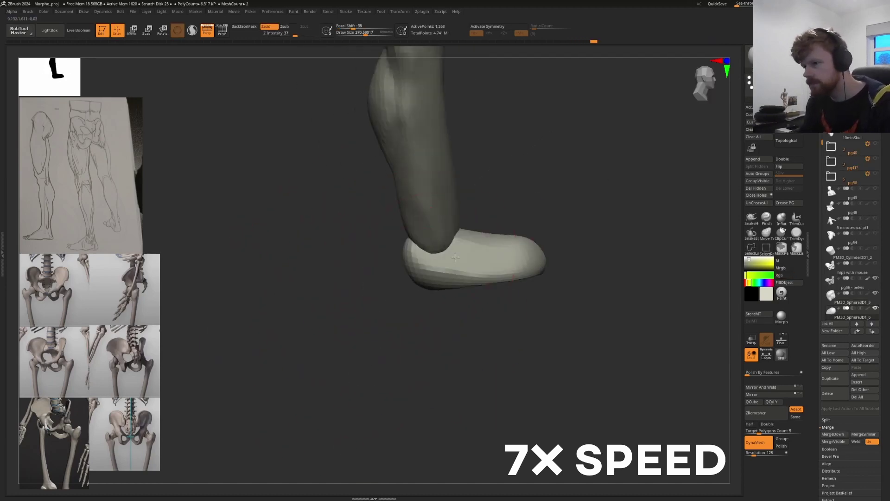
right_drag(394, 262, 421, 300)
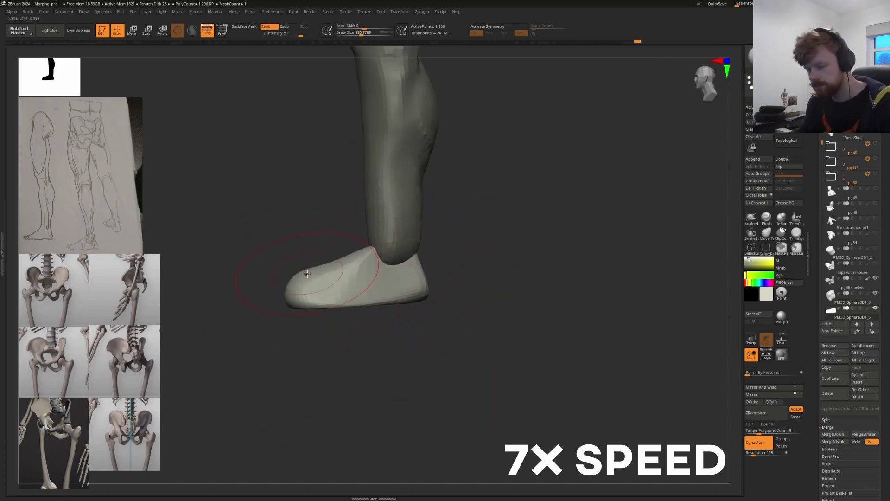
right_drag(307, 274, 305, 240)
mouse_move(317, 276)
right_down()
mouse_move(300, 323)
mouse_move(334, 254)
mouse_move(315, 269)
mouse_move(297, 260)
mouse_move(338, 265)
mouse_move(320, 269)
mouse_move(341, 276)
mouse_move(328, 259)
mouse_move(350, 290)
mouse_move(340, 310)
right_up()
Select the leg piece and carve the back of the thigh and knee
alt+click(342, 277)
mouse_move(296, 250)
right_down()
mouse_move(325, 248)
mouse_move(307, 244)
mouse_move(311, 335)
right_up()
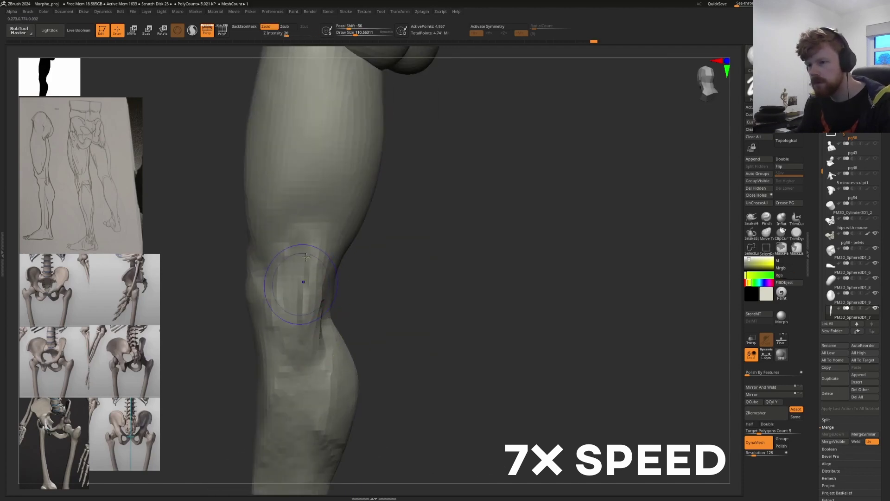
mouse_move(306, 257)
ctrl+right_down()
mouse_move(302, 286)
mouse_move(326, 191)
mouse_move(340, 248)
ctrl+right_up()
mouse_move(339, 199)
ctrl+right_down()
mouse_move(357, 288)
mouse_move(352, 278)
mouse_move(466, 201)
ctrl+right_up()
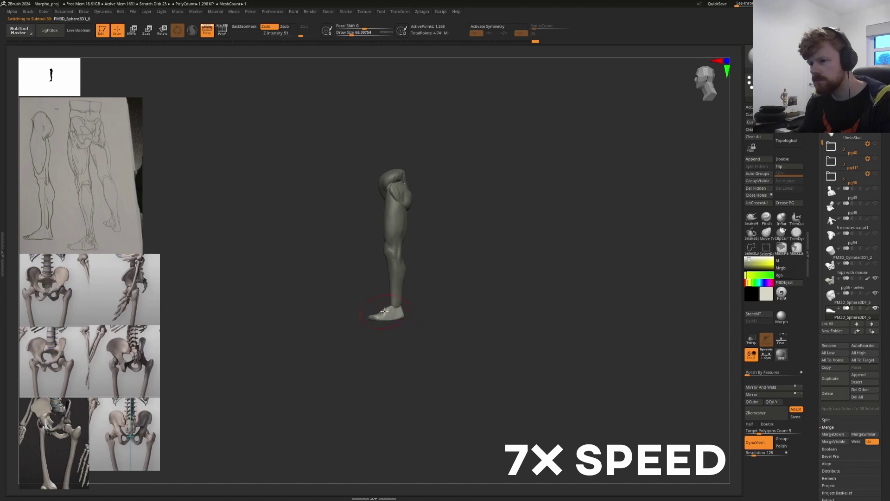
Centre the leg reference drawing as a translucent overlay and select the leg pieces
key(z)
mouse_move(79, 298)
mouse_down()
mouse_move(422, 357)
mouse_move(480, 382)
mouse_move(480, 453)
mouse_up()
key(z)
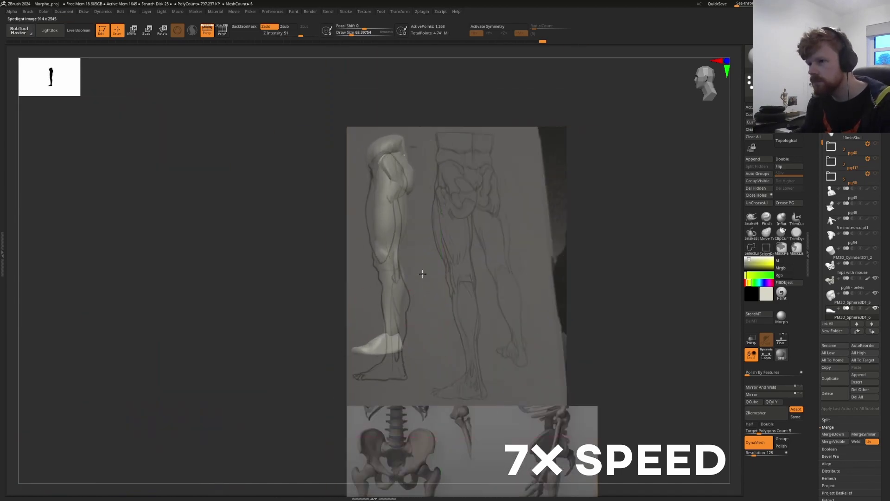
alt+click(387, 275)
alt+click(405, 377)
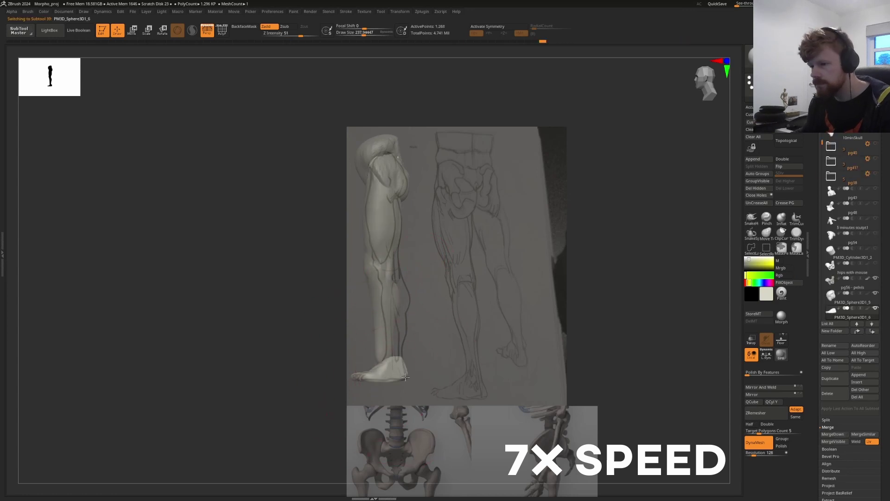
alt+click(380, 346)
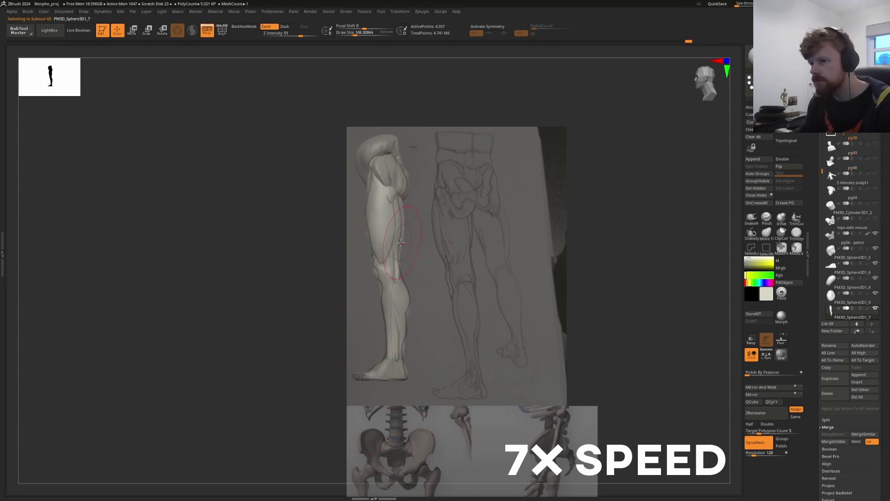
alt+click(405, 194)
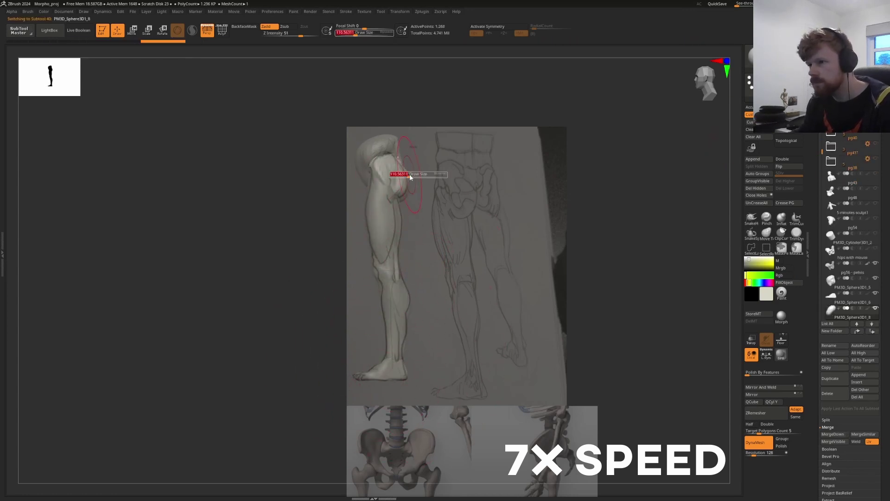
Merge the thigh, lower leg and foot, enable symmetry and DynaMesh them as one
click(833, 434)
key(x)
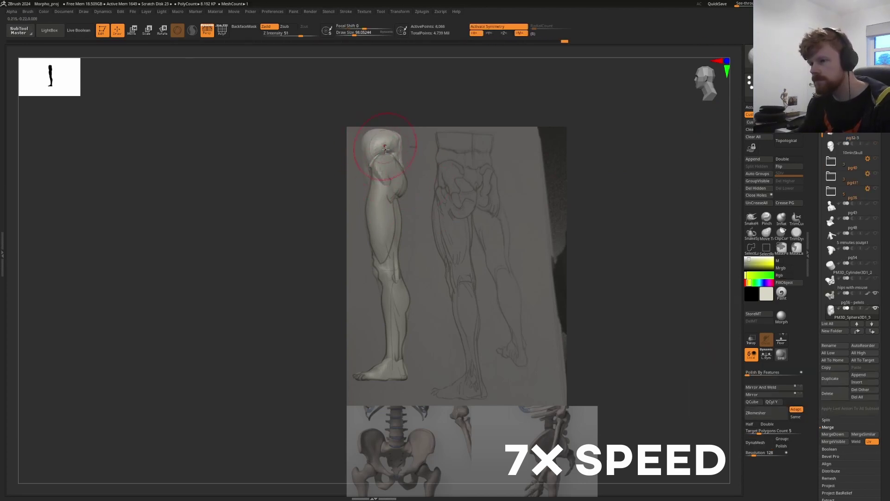
click(756, 443)
mouse_move(325, 294)
mouse_down()
mouse_move(365, 292)
mouse_move(473, 250)
mouse_up()
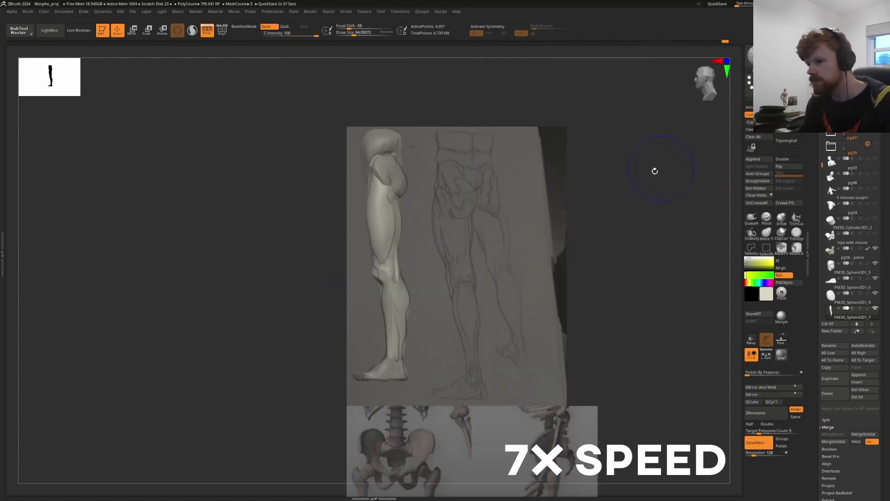
key(shift+z)
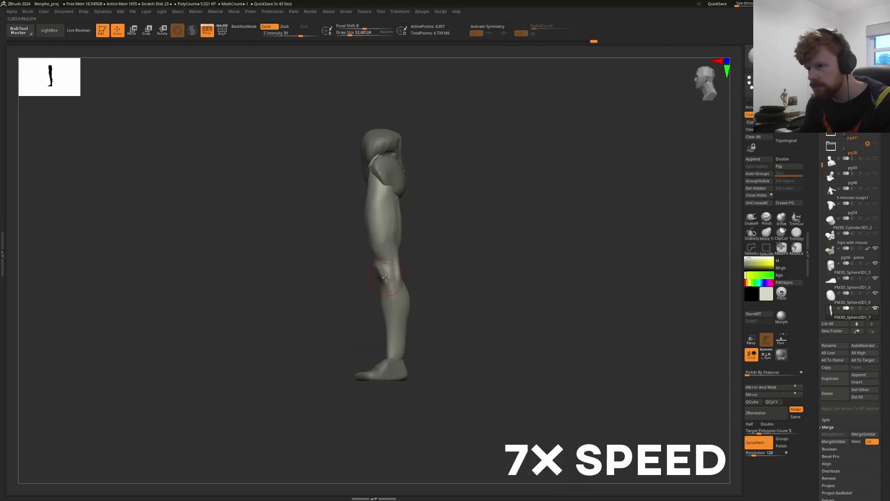
key(shift+z)
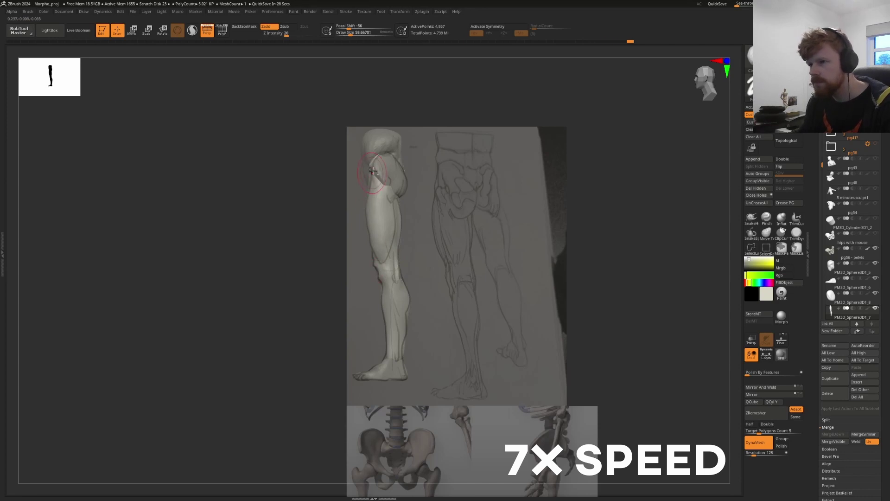
Sculpt the upper thigh and calf to match the drawing, then move the reference left
mouse_move(372, 171)
right_down()
mouse_move(403, 199)
mouse_move(414, 298)
mouse_move(403, 320)
right_up()
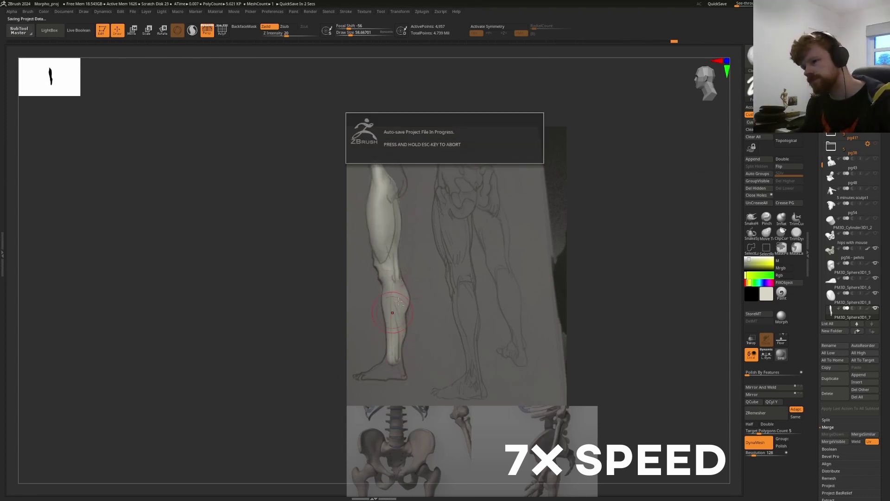
right_drag(398, 284, 472, 204)
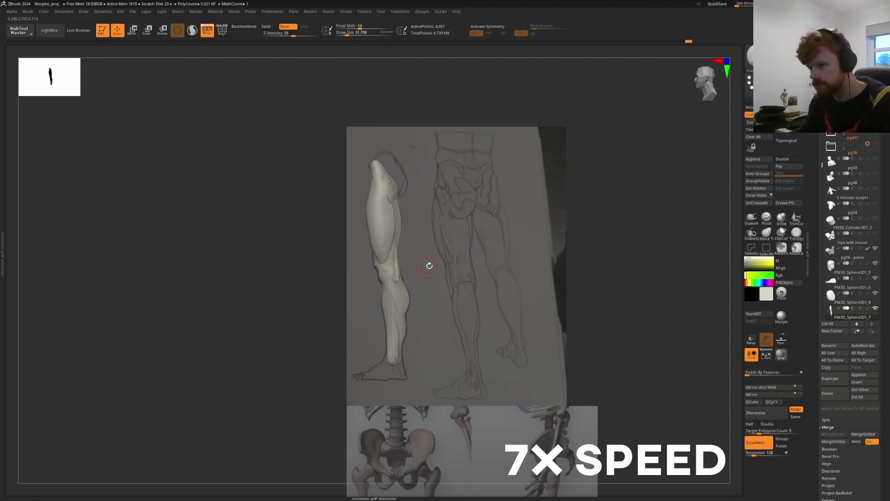
mouse_move(429, 266)
right_down()
mouse_move(468, 260)
mouse_move(646, 179)
right_up()
key(shift+z)
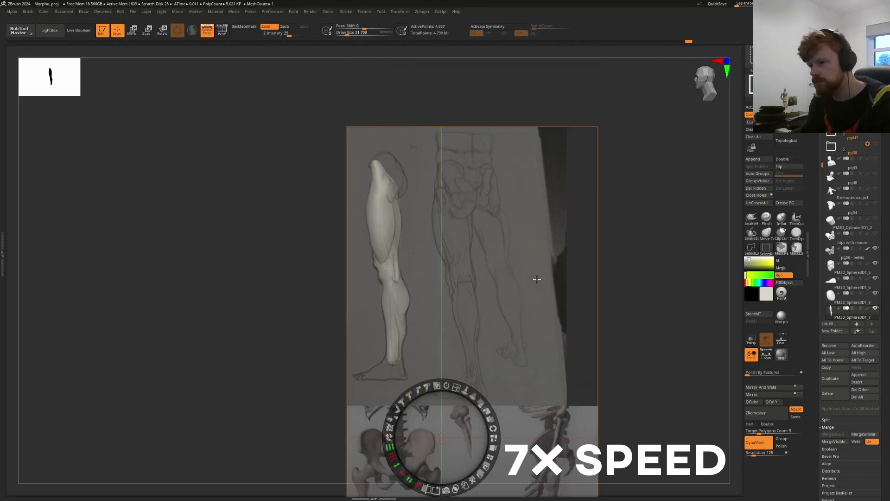
drag(537, 279, 195, 275)
key(shift+z)
Sculpt knee and thigh detail, then select the glute piece and shape it
right_drag(408, 259, 428, 255)
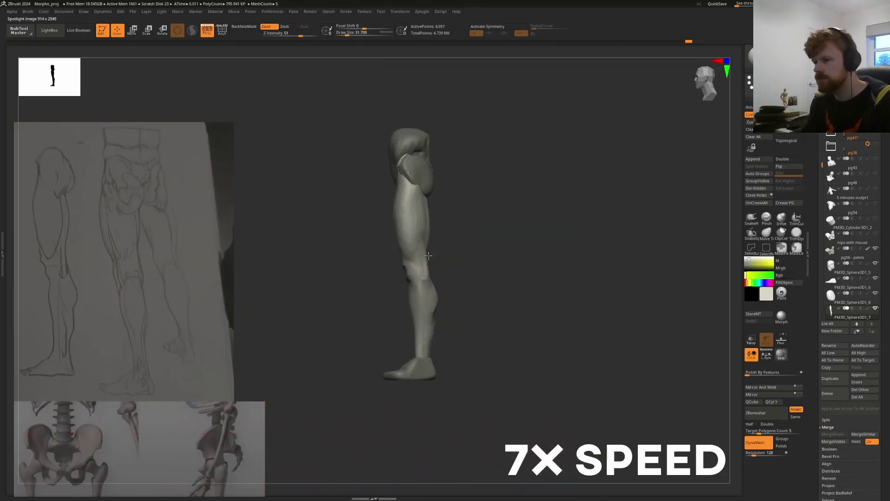
right_drag(421, 323, 402, 251)
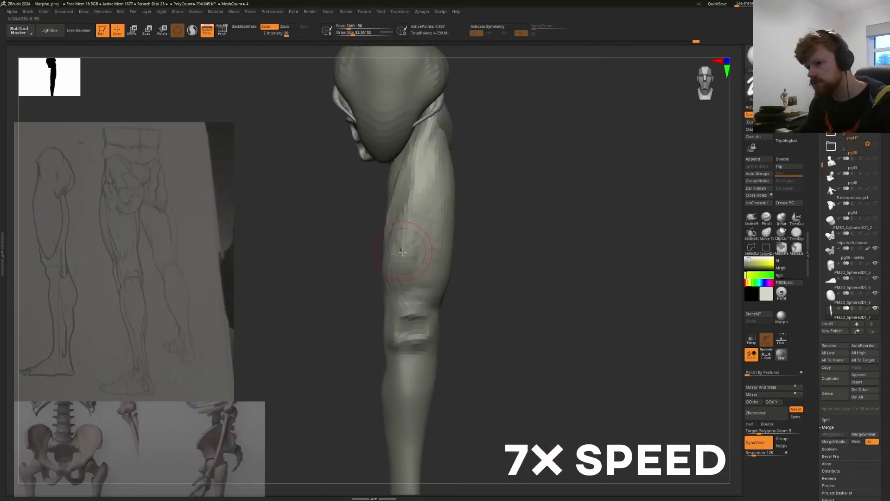
mouse_move(413, 197)
ctrl+right_down()
mouse_move(403, 259)
mouse_move(439, 264)
mouse_move(400, 298)
mouse_move(390, 352)
ctrl+right_up()
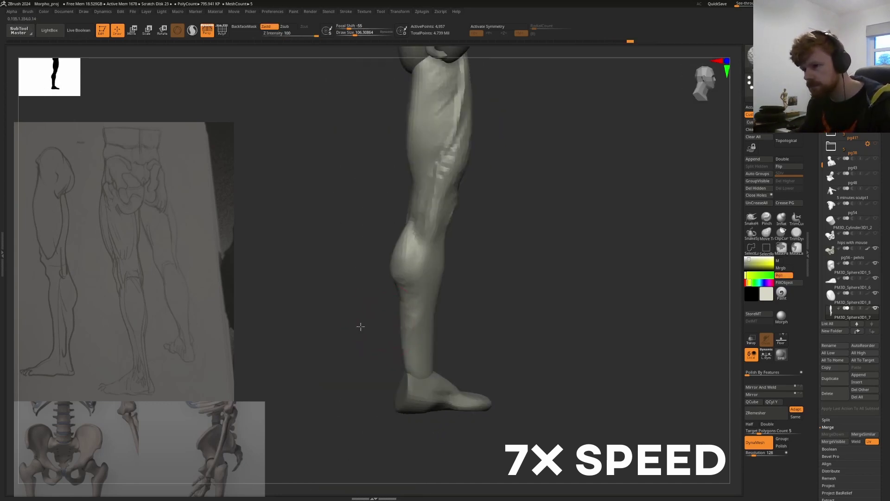
mouse_move(360, 324)
right_down()
mouse_move(397, 288)
mouse_move(453, 304)
mouse_move(417, 325)
mouse_move(408, 367)
mouse_move(352, 360)
right_up()
alt+click(408, 353)
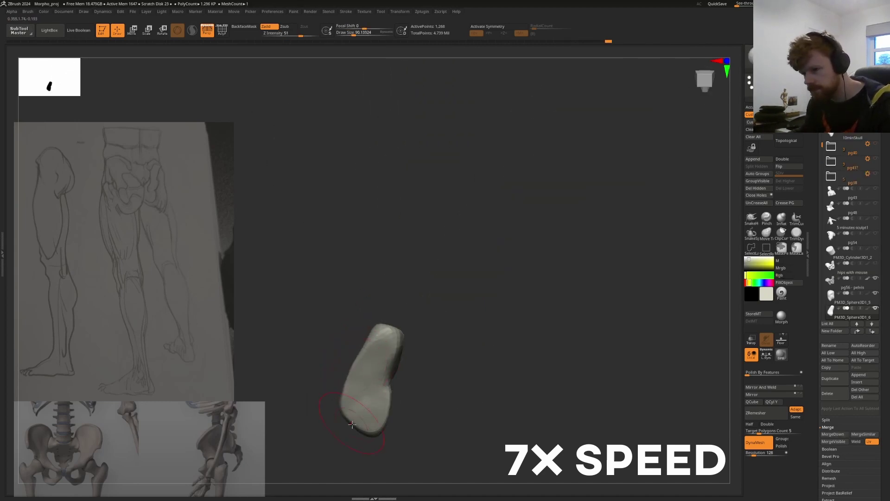
mouse_move(352, 425)
right_down()
mouse_move(425, 354)
mouse_move(408, 324)
mouse_move(436, 328)
mouse_move(433, 341)
mouse_move(418, 298)
mouse_move(452, 327)
mouse_move(406, 373)
mouse_move(397, 209)
mouse_move(570, 380)
right_up()
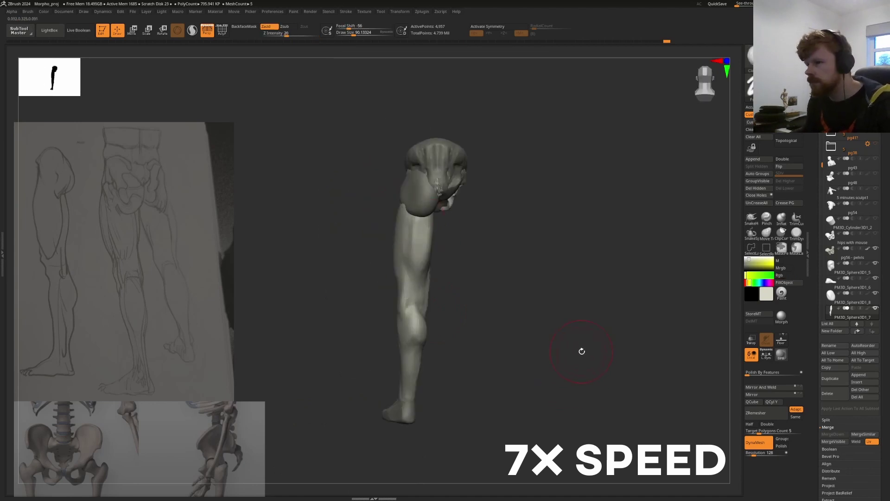
Mirror And Weld the glute to the other side, then DynaMesh it into the main pelvis mesh
key(Down)
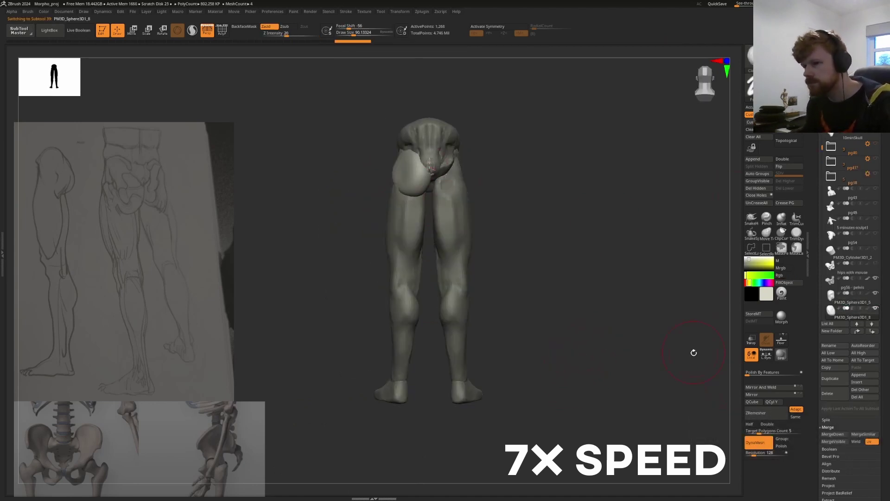
click(761, 387)
mouse_move(580, 288)
mouse_down()
mouse_move(395, 198)
mouse_move(443, 282)
mouse_move(447, 209)
mouse_move(448, 248)
mouse_up()
alt+click(440, 218)
key(s)
View the whole figure at three-quarter angle and select the torso piece for moving
mouse_move(442, 209)
ctrl+right_down()
mouse_move(408, 248)
mouse_move(420, 213)
ctrl+right_up()
mouse_move(429, 255)
right_down()
mouse_move(419, 207)
mouse_move(432, 252)
mouse_move(422, 232)
mouse_move(445, 241)
mouse_move(462, 236)
mouse_move(474, 251)
mouse_move(447, 220)
mouse_move(464, 259)
mouse_move(440, 270)
mouse_move(402, 239)
right_up()
key(w)
alt+click(447, 219)
key(s)
alt+click(463, 259)
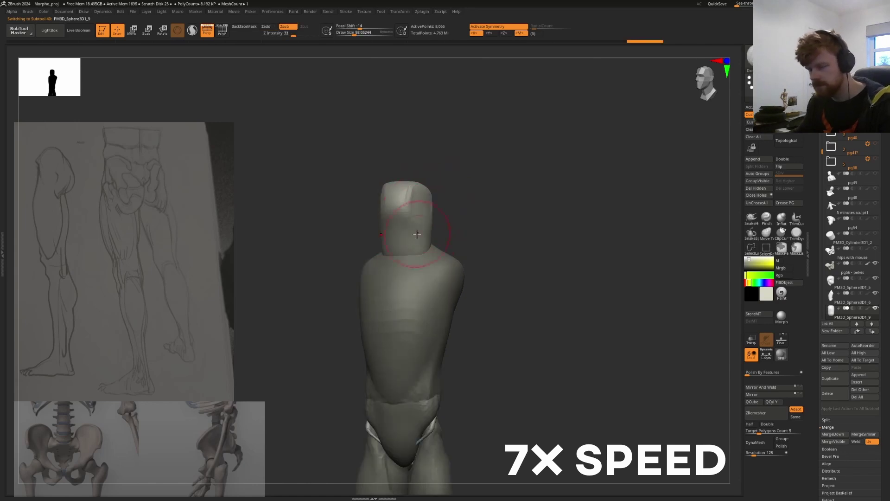
Activate the head subtool and compare the figure from front, back and side
alt+click(403, 239)
mouse_move(426, 205)
right_down()
mouse_move(470, 230)
mouse_move(461, 183)
mouse_move(481, 228)
mouse_move(458, 224)
right_up()
alt+click(472, 190)
mouse_move(430, 186)
right_down()
mouse_move(463, 195)
mouse_move(451, 198)
mouse_move(447, 222)
mouse_move(468, 225)
mouse_move(464, 241)
mouse_move(463, 223)
mouse_move(480, 225)
mouse_move(477, 187)
mouse_move(464, 195)
mouse_move(456, 181)
mouse_move(464, 195)
mouse_move(468, 188)
mouse_move(515, 204)
mouse_move(493, 188)
mouse_move(513, 175)
mouse_move(447, 229)
mouse_move(495, 248)
right_up()
Move the head into place on the neck and check it from a side view
key(w)
key(q)
alt+click(457, 180)
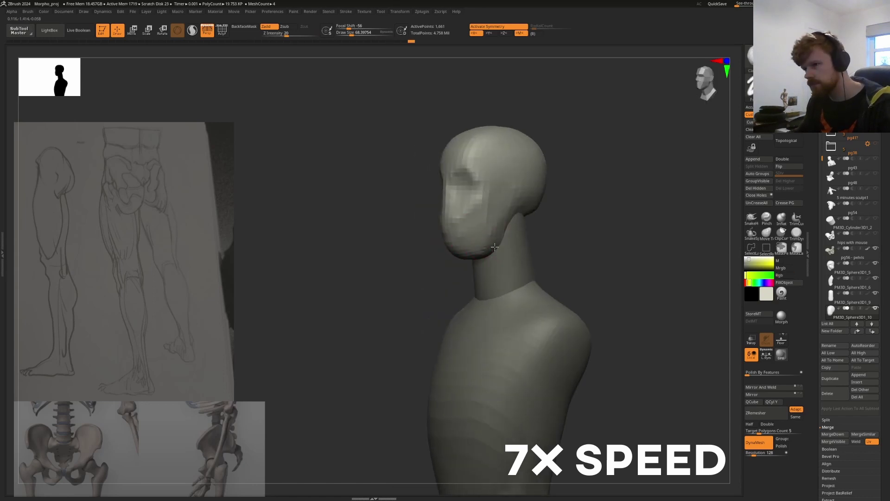
right_drag(449, 231, 486, 248)
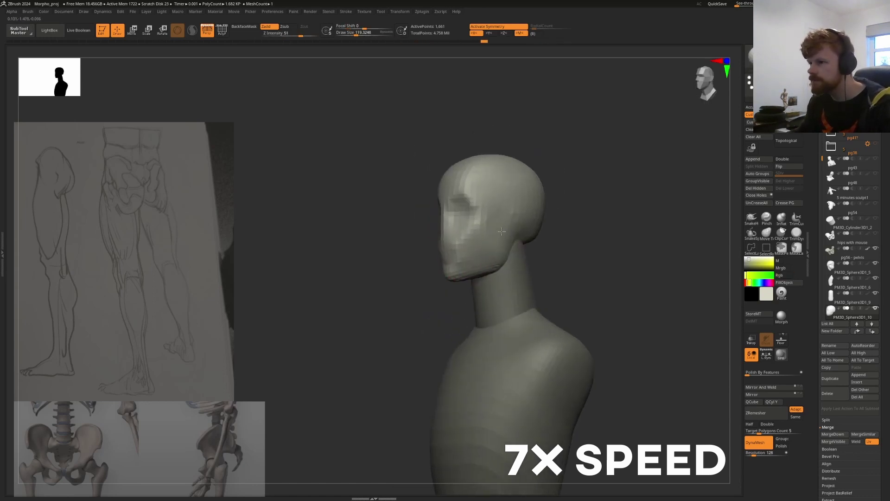
Duplicate the head sphere and move the copy aside beside the figure
key(f)
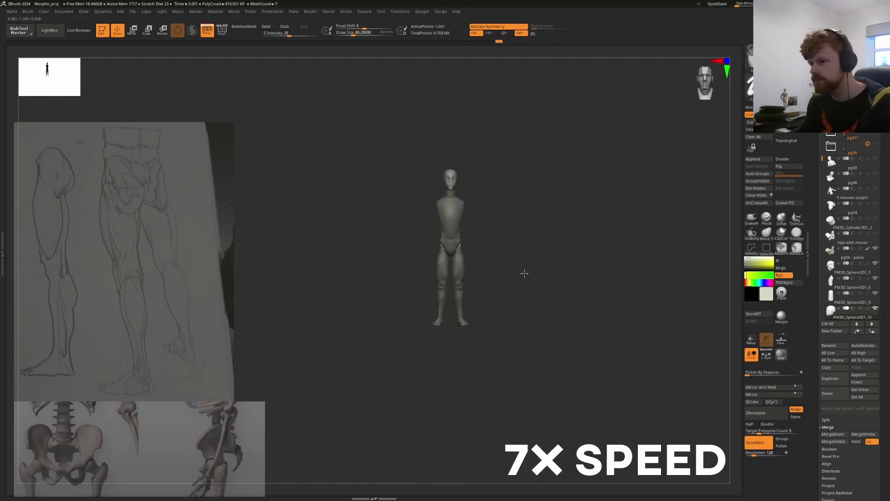
right_drag(464, 232, 457, 185)
key(w)
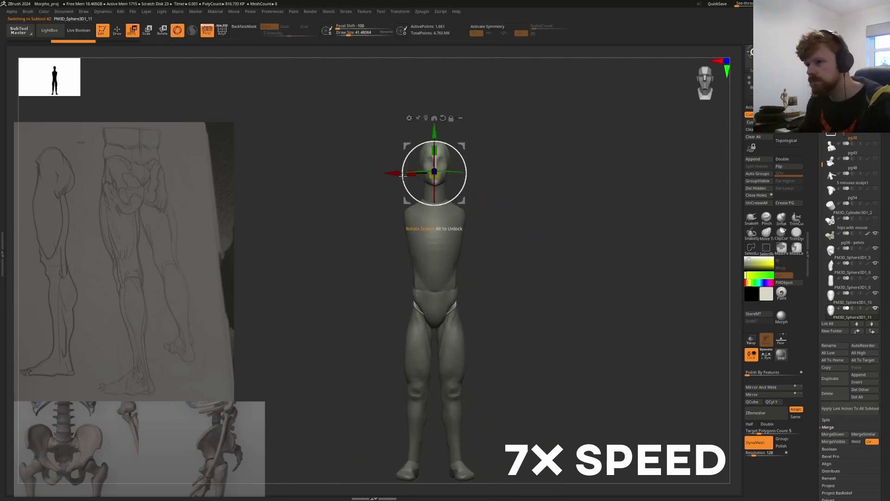
mouse_move(451, 140)
ctrl+mouse_down()
mouse_move(492, 138)
mouse_move(478, 199)
mouse_move(472, 441)
ctrl+mouse_up()
key(q)
Select the figure's body mesh and reposition the view around it
alt+click(459, 264)
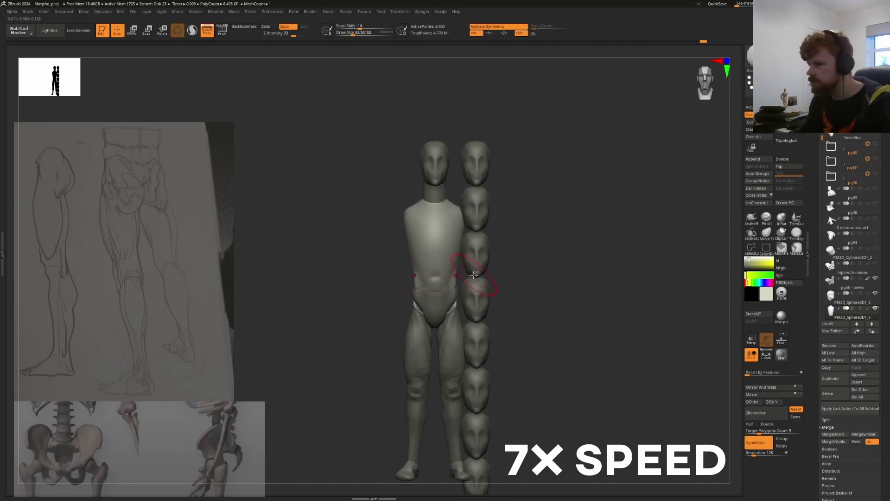
scroll(461, 220, down, 3)
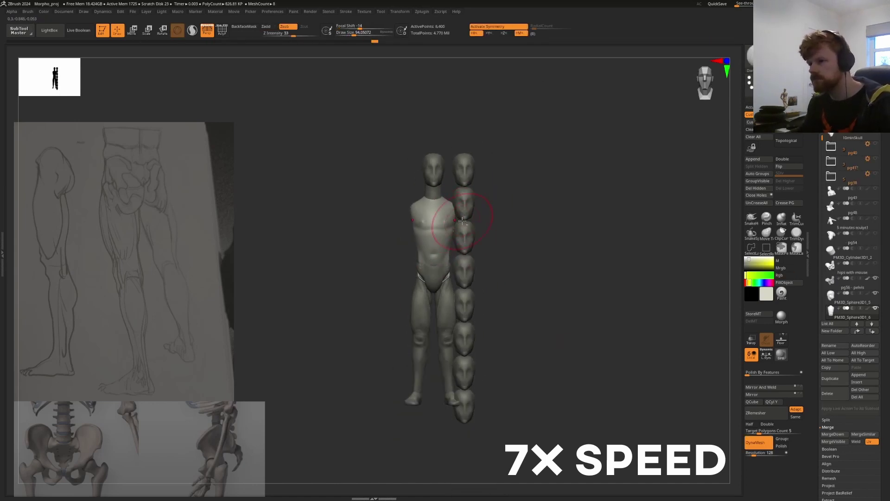
alt+right_drag(470, 376, 446, 251)
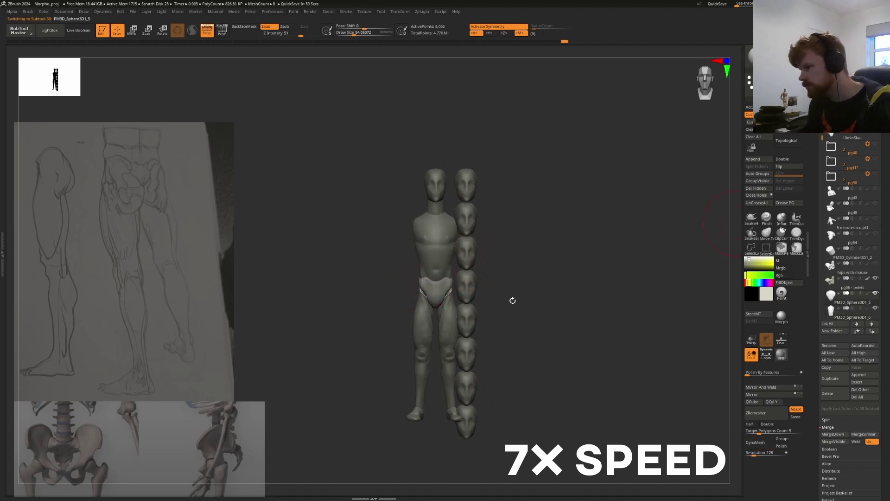
alt+click(436, 260)
scroll(409, 239, up, 3)
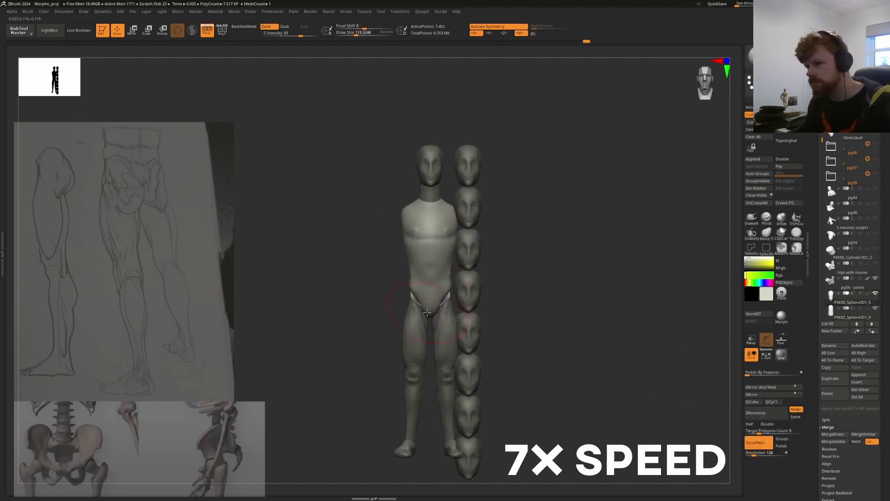
right_drag(427, 312, 459, 246)
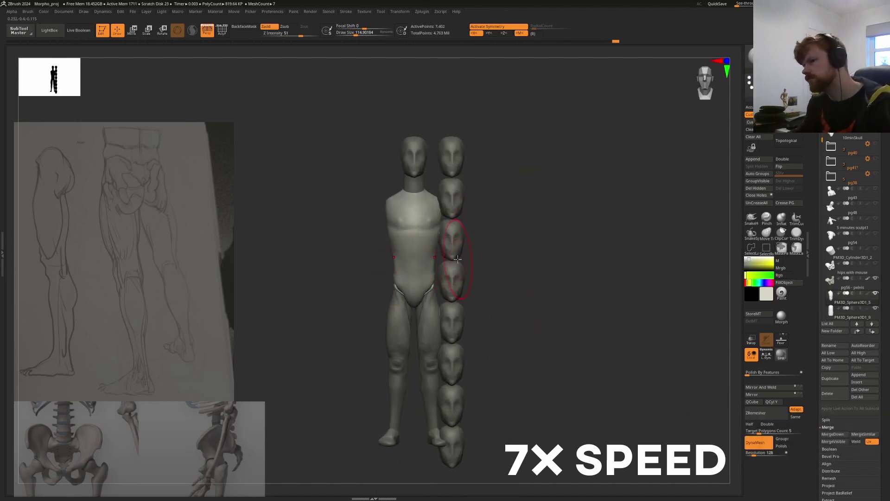
Place the arm piece at the shoulder and duplicate it below as the forearm
key(w)
drag(378, 223, 392, 160)
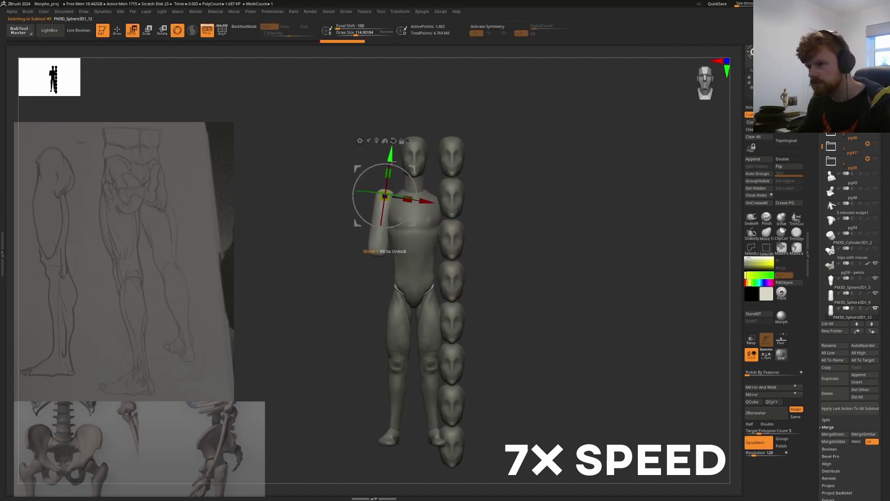
right_drag(392, 161, 510, 163)
ctrl+drag(384, 199, 369, 259)
right_drag(510, 259, 385, 231)
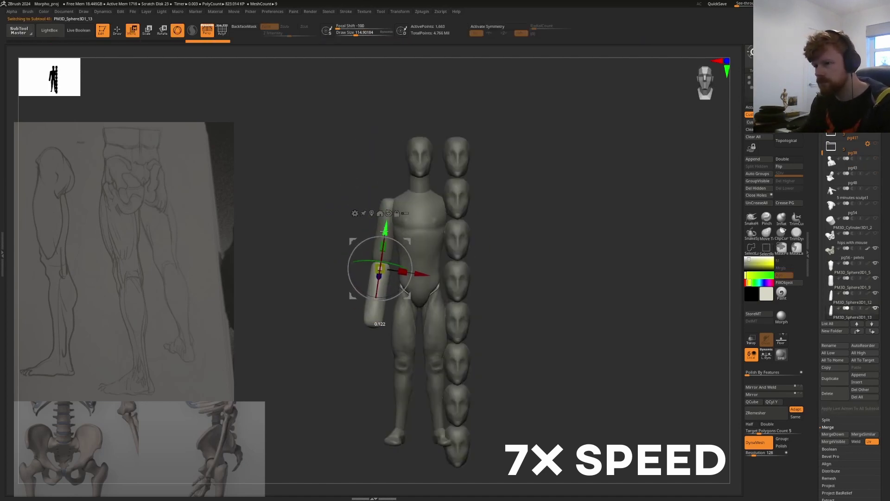
key(q)
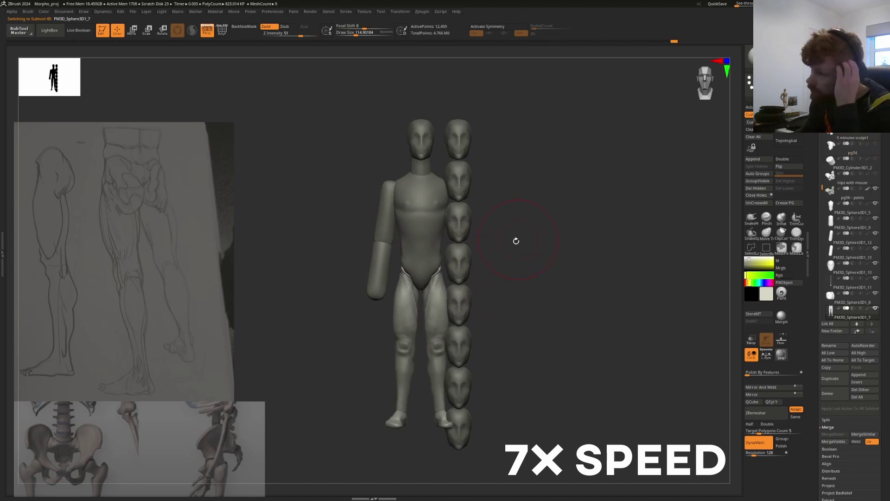
Stretch the upper arm piece along its length and fit the whole figure in view
alt+click(393, 243)
key(w)
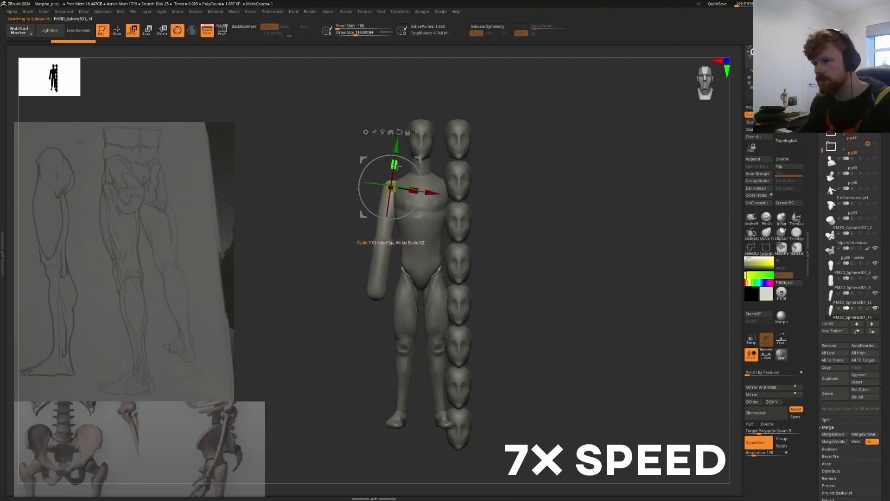
ctrl+drag(392, 188, 394, 198)
right_drag(388, 190, 386, 190)
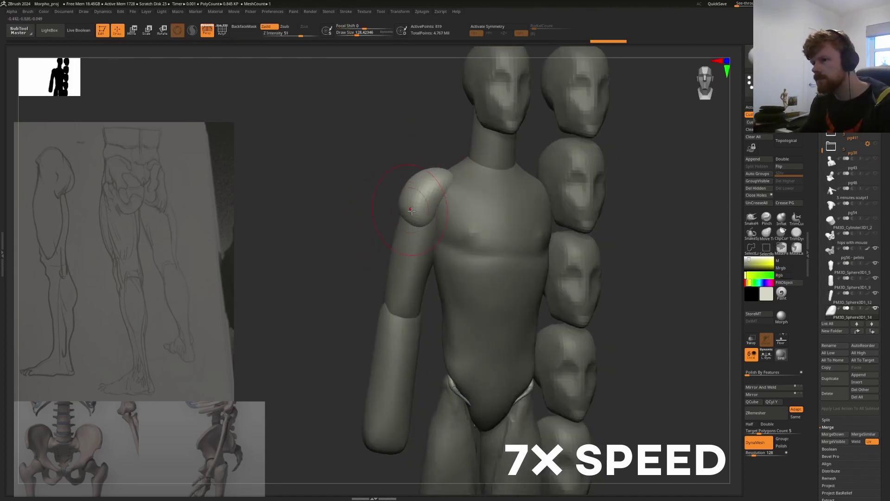
alt+click(401, 206)
key(x)
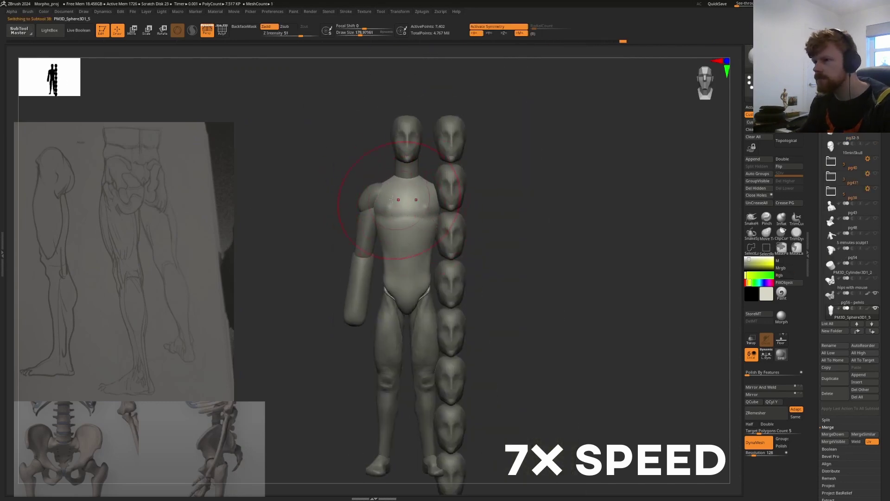
Switch between the forearm and upper arm subtools, checking the arm from the side
alt+click(352, 288)
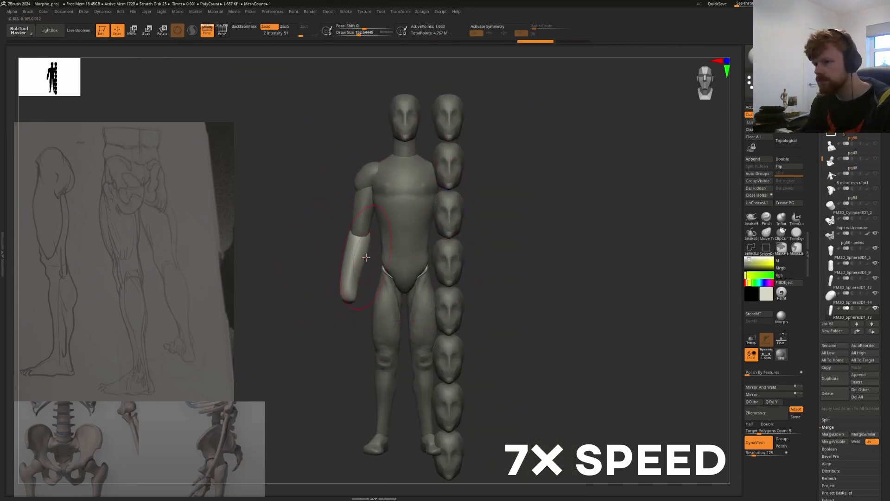
mouse_move(366, 257)
right_down()
mouse_move(340, 277)
mouse_move(345, 139)
mouse_move(306, 211)
mouse_move(360, 280)
mouse_move(358, 315)
mouse_move(353, 302)
mouse_move(364, 315)
mouse_move(340, 326)
mouse_move(380, 278)
mouse_move(407, 263)
mouse_move(446, 279)
right_up()
alt+click(345, 139)
alt+click(307, 212)
Solo the arm piece, then show all pieces again and reframe the full figure
alt+click(381, 259)
ctrl+shift+click(408, 264)
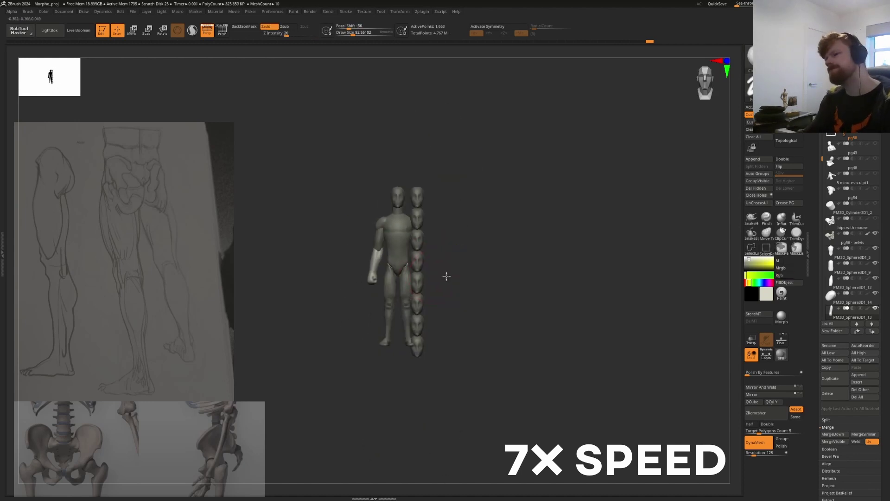
alt+click(420, 353)
right_drag(420, 353, 506, 220)
Solo the body, carve the pelvis shape, then unsolo and view the torso from the side
alt+click(396, 271)
ctrl+right_drag(397, 271, 402, 308)
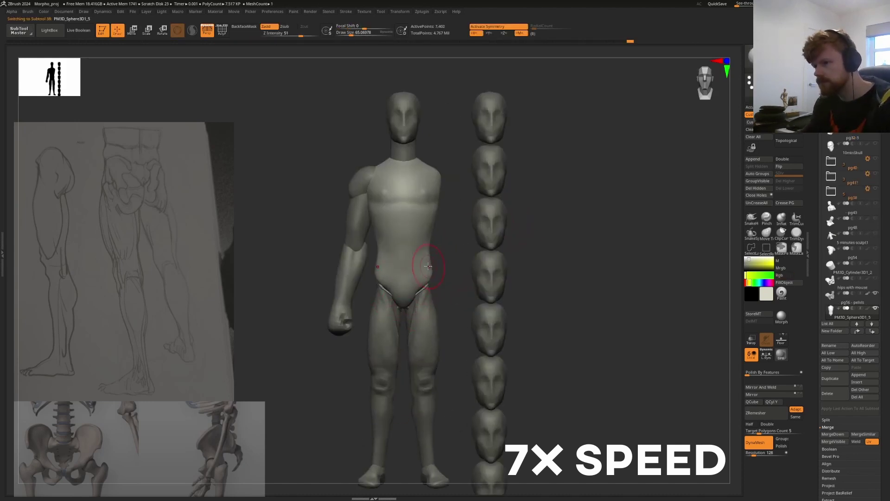
ctrl+shift+click(428, 266)
right_drag(428, 266, 437, 213)
alt+drag(438, 208, 438, 215)
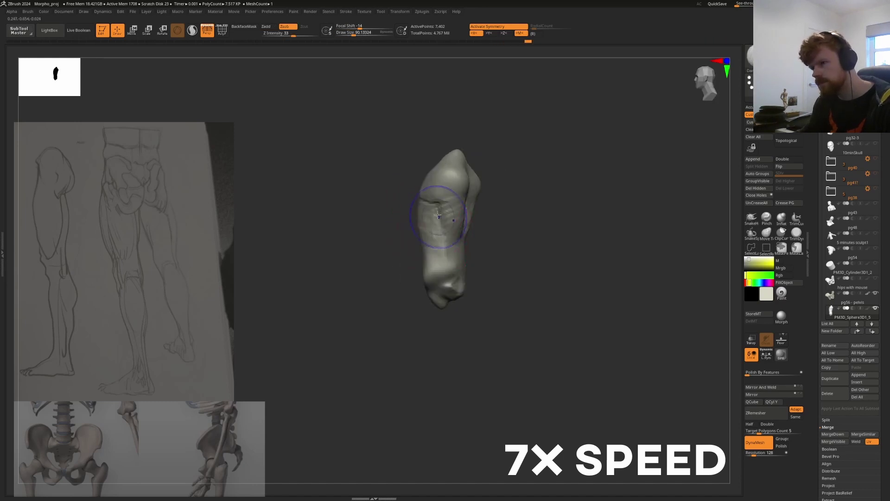
ctrl+shift+click(437, 214)
mouse_move(431, 218)
right_down()
mouse_move(417, 223)
mouse_move(432, 307)
right_up()
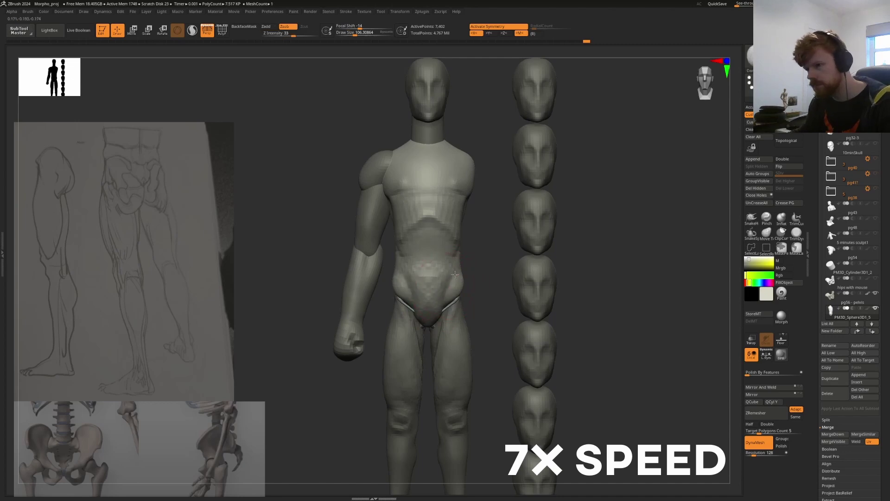
mouse_move(455, 274)
ctrl+right_down()
mouse_move(437, 248)
mouse_move(426, 264)
ctrl+right_up()
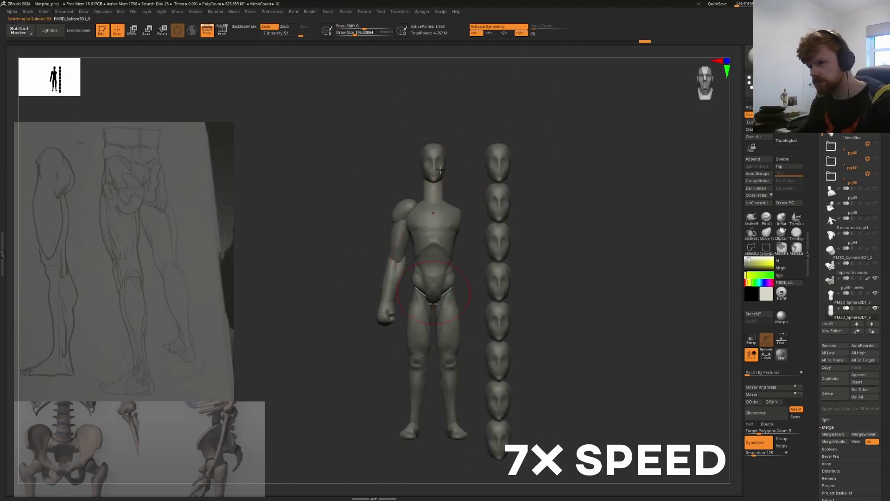
Select the upper arm piece and reduce the brush size to about 110
alt+click(435, 156)
alt+click(401, 259)
key(q)
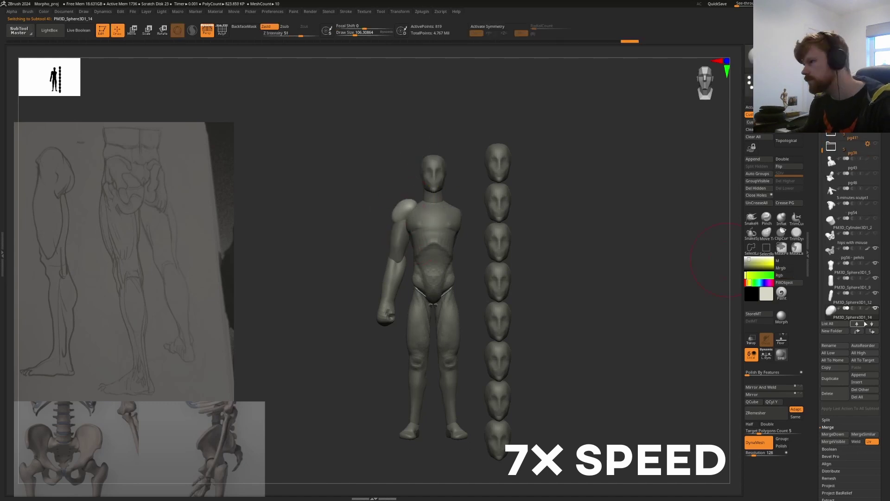
alt+click(399, 225)
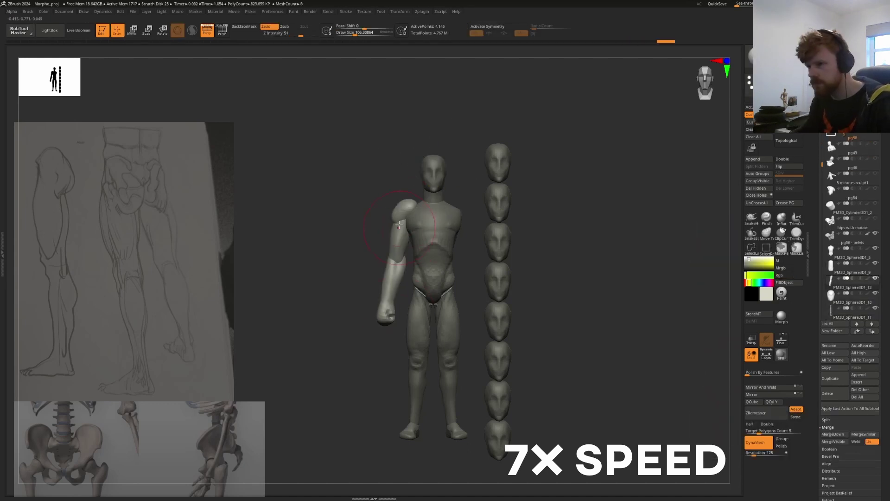
drag(391, 274, 378, 273)
Move the column of heads beside the figure, then reselect the body and zoom onto the torso
alt+click(499, 278)
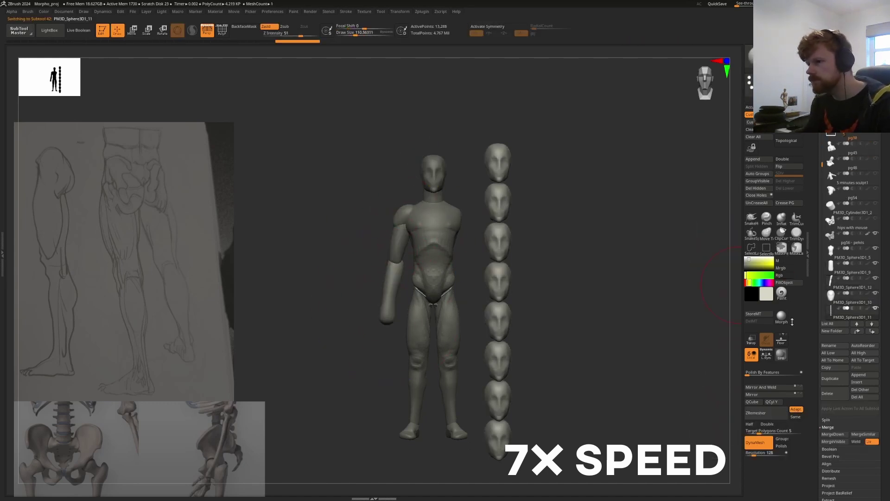
key(ctrl+z)
key(w)
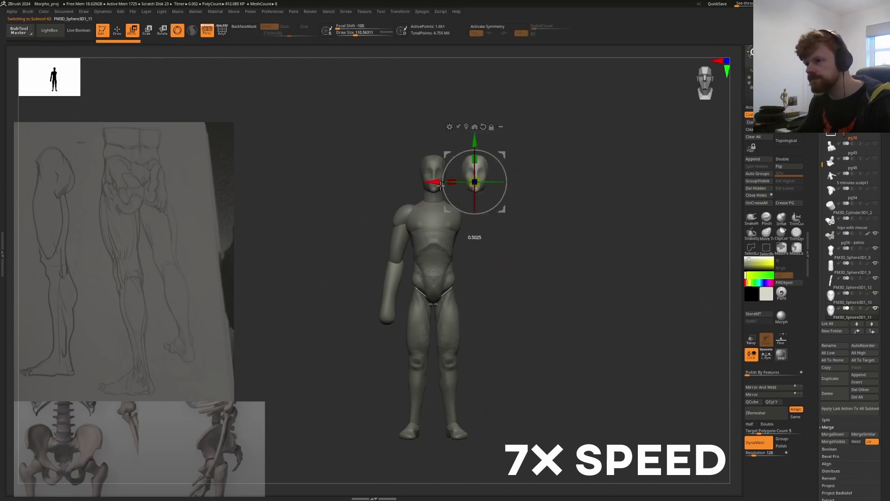
mouse_move(475, 218)
mouse_down()
mouse_move(472, 178)
mouse_move(473, 420)
mouse_up()
key(q)
alt+click(432, 238)
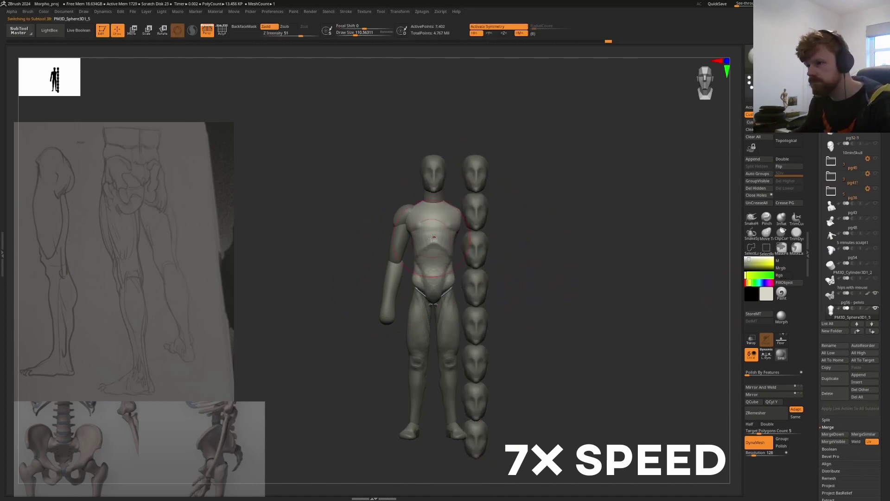
mouse_move(427, 230)
right_down()
mouse_move(445, 232)
mouse_move(422, 281)
right_up()
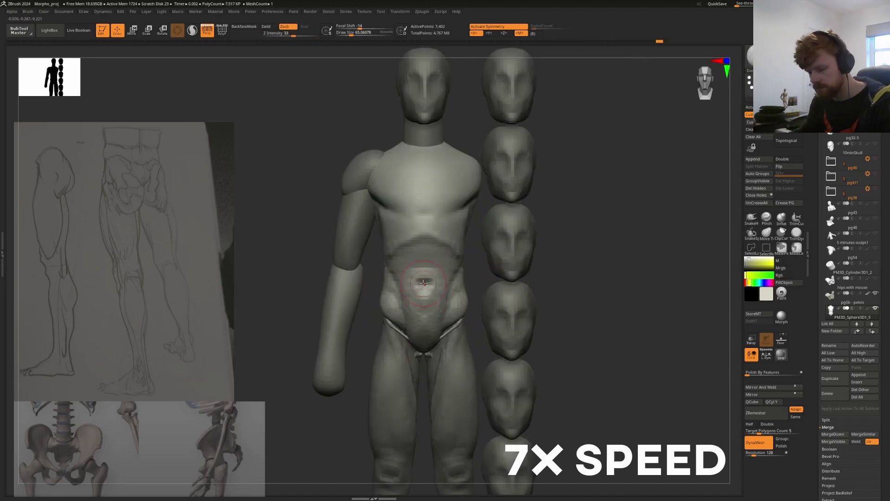
Zoom in close on the hips and legs and adjust the brush size
mouse_move(418, 314)
ctrl+right_down()
mouse_move(420, 278)
mouse_move(445, 278)
ctrl+right_up()
drag(431, 325, 445, 352)
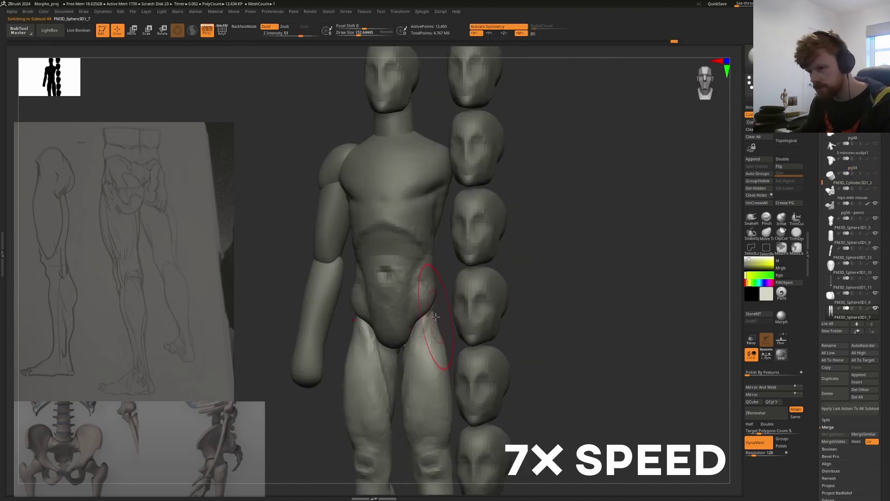
alt+right_drag(445, 353, 417, 186)
ctrl+right_drag(603, 278, 413, 225)
mouse_move(374, 281)
ctrl+right_down()
mouse_move(374, 348)
mouse_move(378, 278)
mouse_move(427, 179)
mouse_move(486, 211)
mouse_move(556, 213)
ctrl+right_up()
key(s)
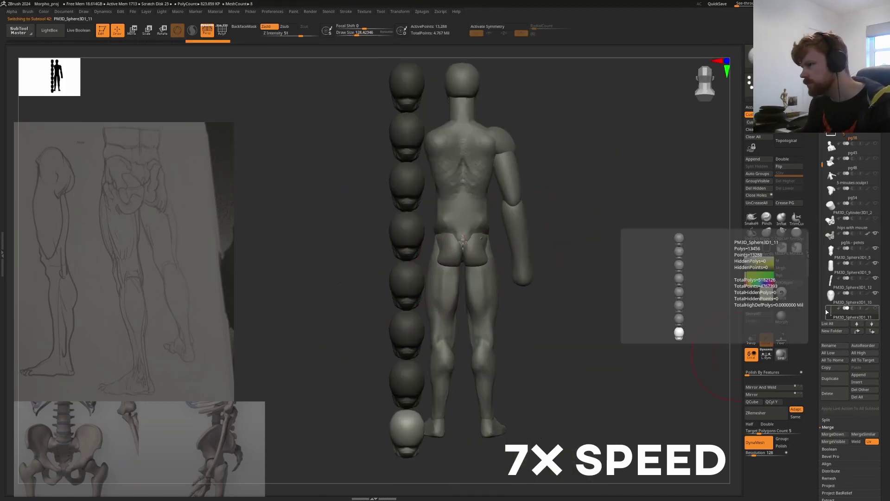
mouse_move(463, 279)
ctrl+right_down()
mouse_move(454, 220)
mouse_move(441, 246)
mouse_move(537, 308)
ctrl+right_up()
Merge the buttocks piece down into the body, then inspect the torso from side and back
alt+click(453, 220)
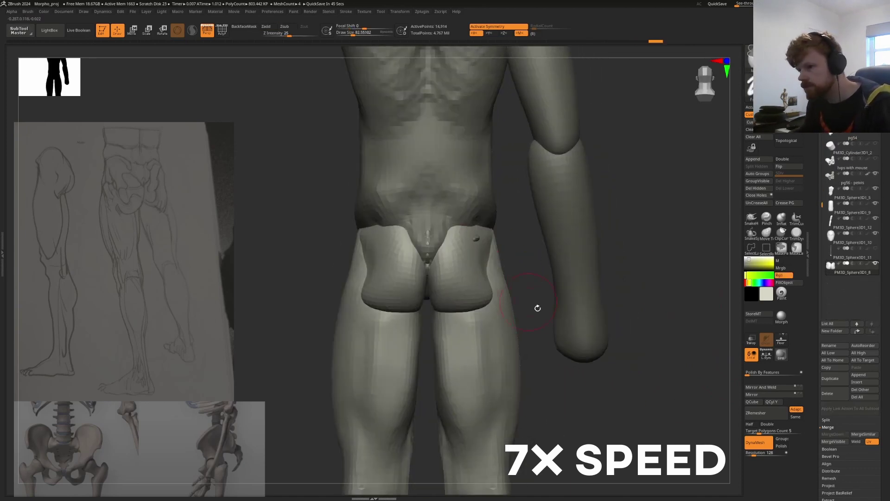
alt+click(433, 234)
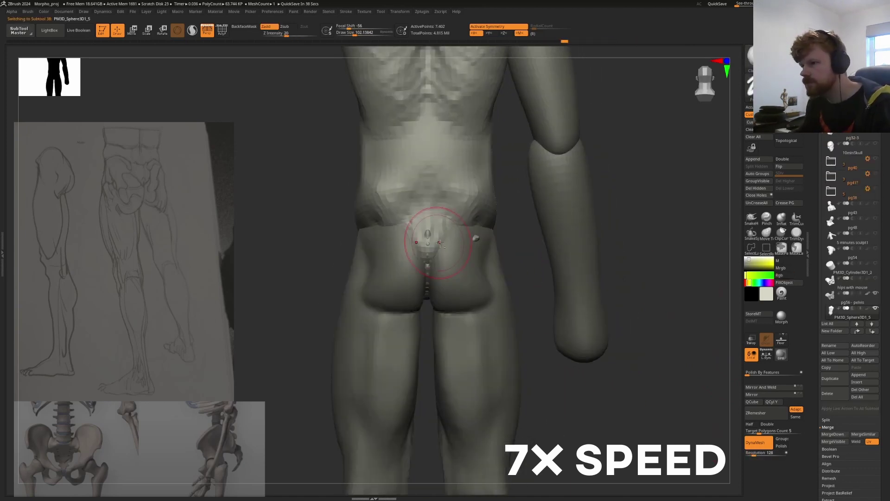
click(825, 434)
mouse_move(431, 244)
right_down()
mouse_move(308, 209)
mouse_move(348, 159)
mouse_move(338, 258)
mouse_move(317, 250)
mouse_move(384, 300)
right_up()
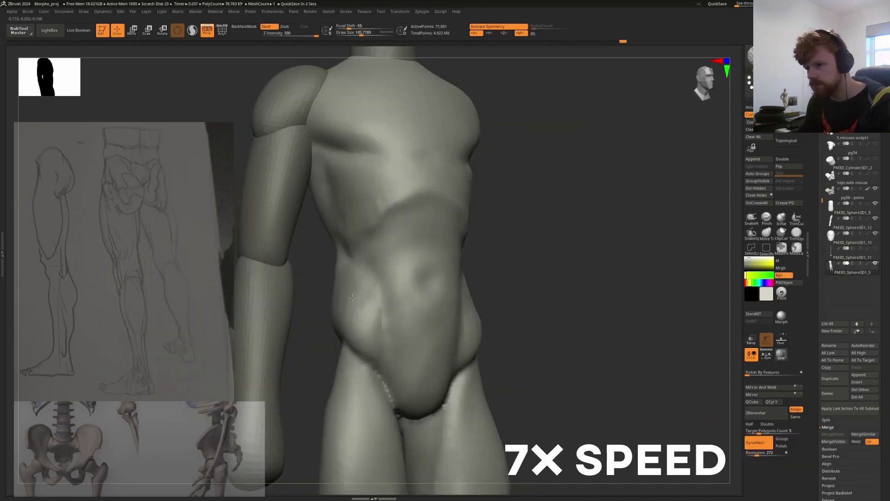
mouse_move(490, 296)
right_down()
mouse_move(371, 278)
mouse_move(427, 289)
right_up()
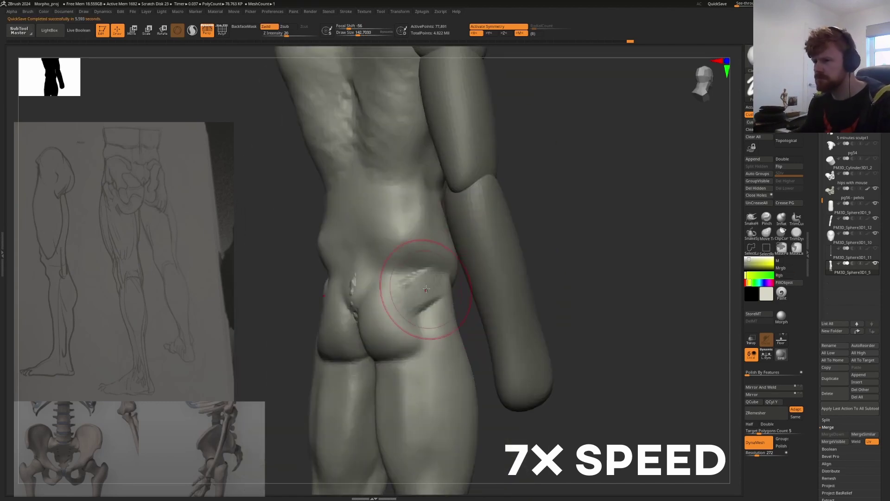
mouse_move(445, 332)
right_down()
mouse_move(475, 310)
mouse_move(388, 278)
right_up()
Frame the full figure and orbit to a close view of the torso and hips
key(f)
right_drag(430, 330, 458, 255)
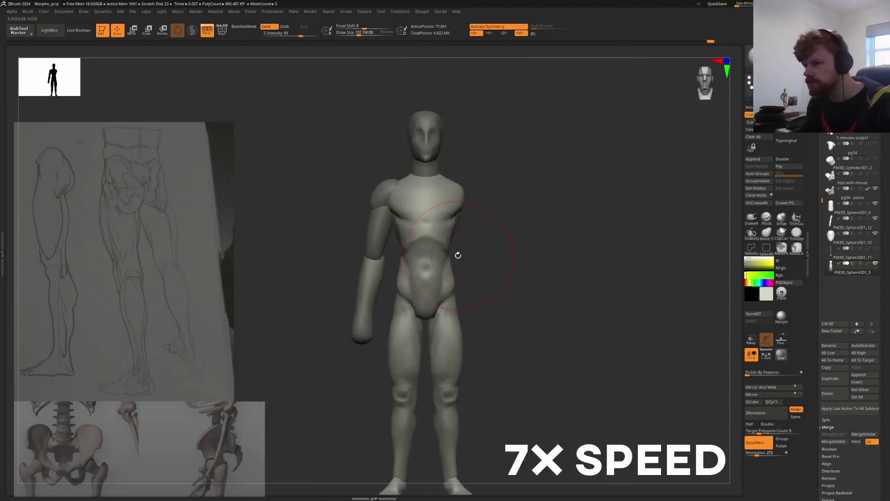
key(w)
key(q)
shift+right_drag(472, 219, 390, 217)
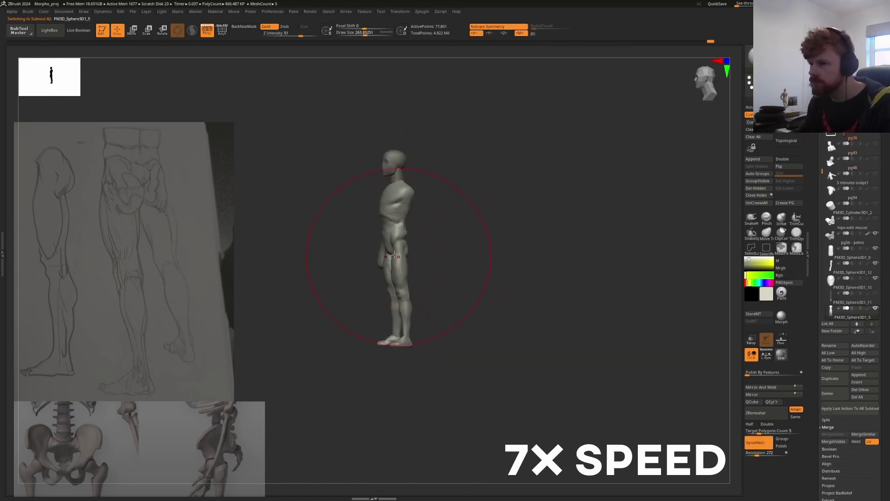
key(f)
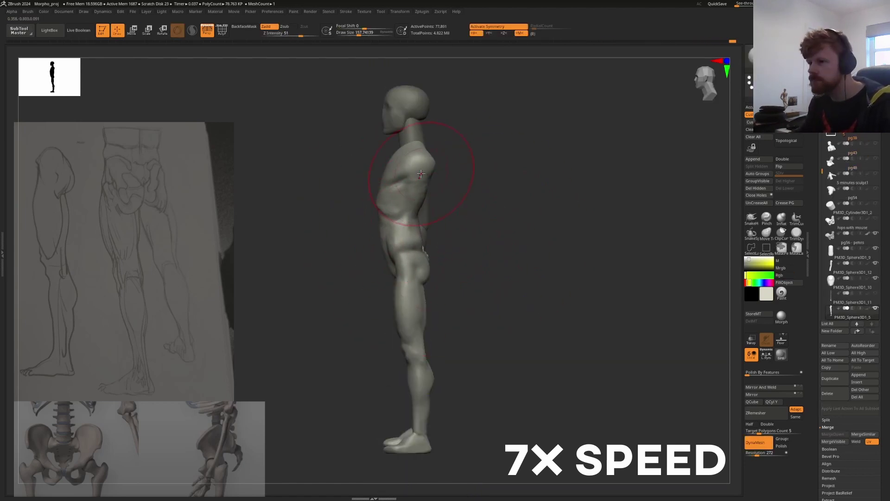
mouse_move(383, 205)
right_down()
mouse_move(417, 218)
mouse_move(427, 242)
mouse_move(439, 235)
mouse_move(418, 222)
mouse_move(445, 279)
mouse_move(441, 259)
right_up()
Sculpt the groin creases and the inner thigh crease
drag(436, 241, 449, 264)
right_drag(447, 285, 431, 278)
drag(422, 315, 427, 278)
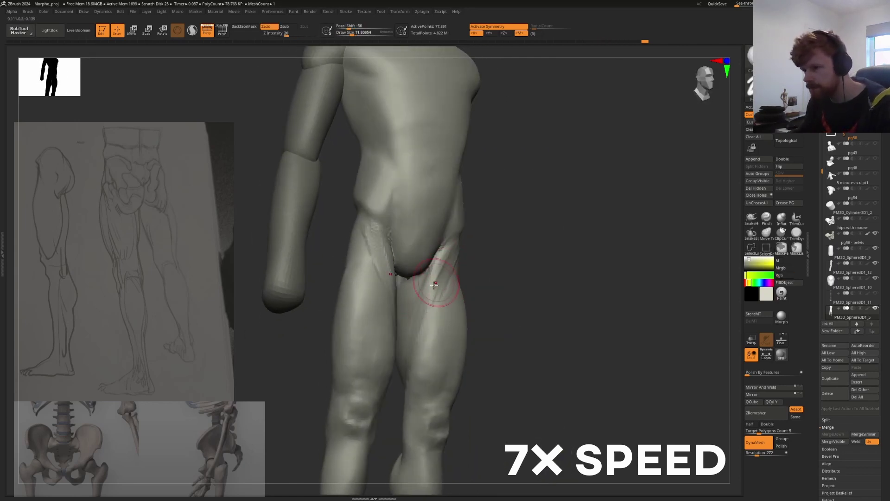
mouse_move(427, 278)
right_down()
mouse_move(445, 260)
mouse_move(462, 264)
mouse_move(469, 301)
mouse_move(459, 306)
mouse_move(449, 296)
mouse_move(496, 230)
right_up()
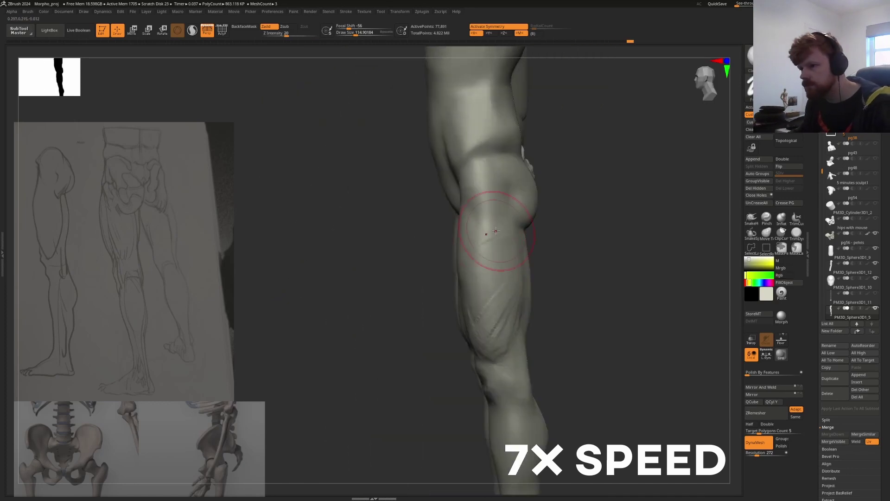
Shape the buttock curve from the side, then pick the pelvis bone in Move mode
right_drag(511, 291, 477, 229)
mouse_move(464, 260)
right_down()
mouse_move(487, 229)
mouse_move(504, 247)
mouse_move(466, 259)
right_up()
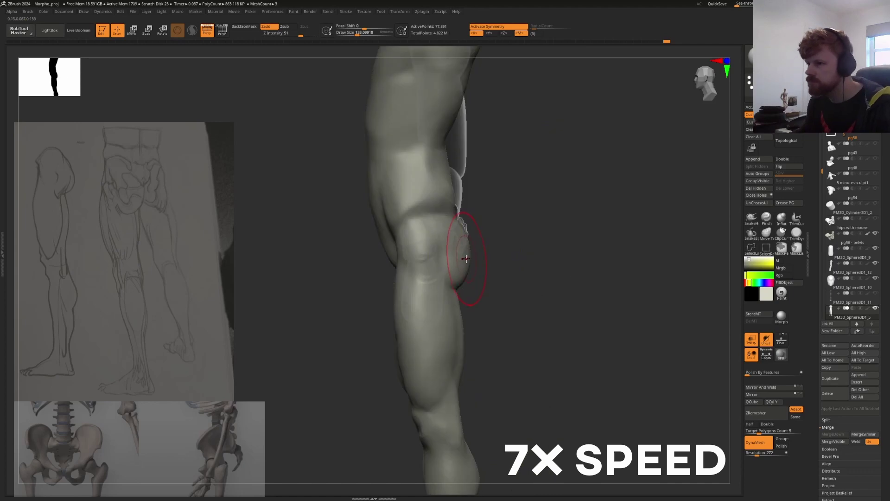
right_drag(450, 228, 411, 227)
key(w)
alt+click(459, 243)
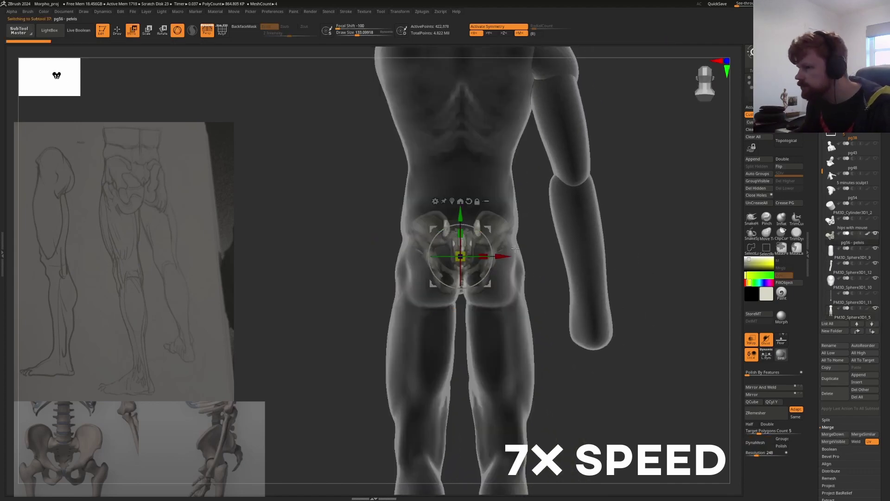
Return to sculpting the hip and leg mesh and carve the groin crease between the legs
right_drag(426, 314, 430, 259)
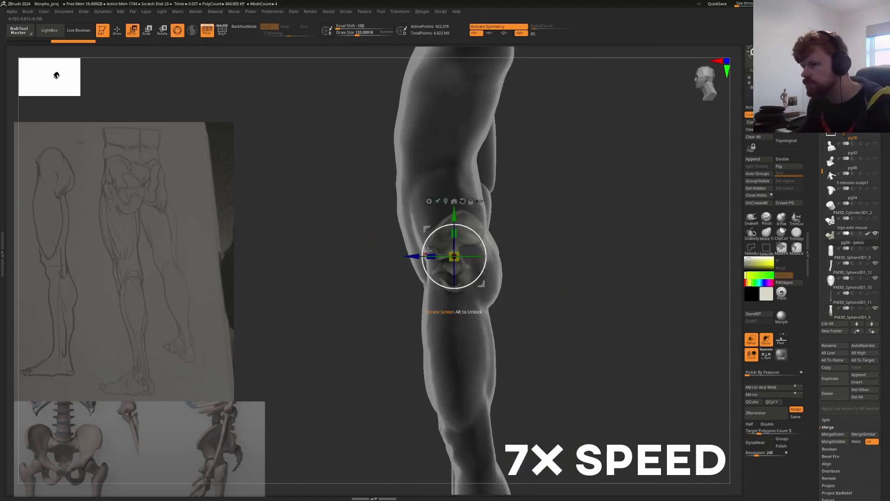
mouse_move(460, 222)
right_down()
mouse_move(462, 263)
mouse_move(497, 292)
mouse_move(467, 278)
right_up()
key(q)
alt+click(467, 278)
right_drag(457, 328, 476, 258)
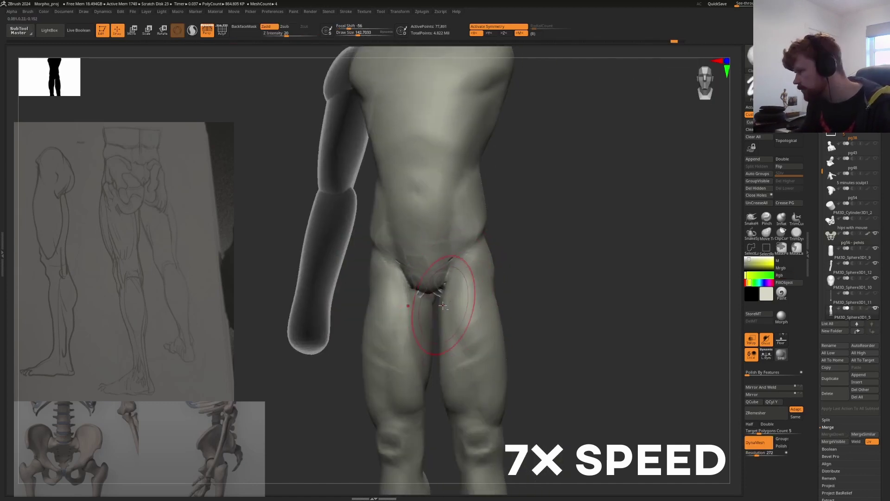
mouse_move(441, 328)
right_down()
mouse_move(483, 279)
mouse_move(448, 286)
mouse_move(470, 267)
right_up()
Enlarge the brush to 213, sculpt the lower-back dimples, and turn off Transp
drag(445, 289, 457, 302)
mouse_move(457, 302)
right_down()
mouse_move(469, 283)
mouse_move(503, 268)
mouse_move(501, 308)
mouse_move(481, 239)
mouse_move(432, 306)
right_up()
key(f)
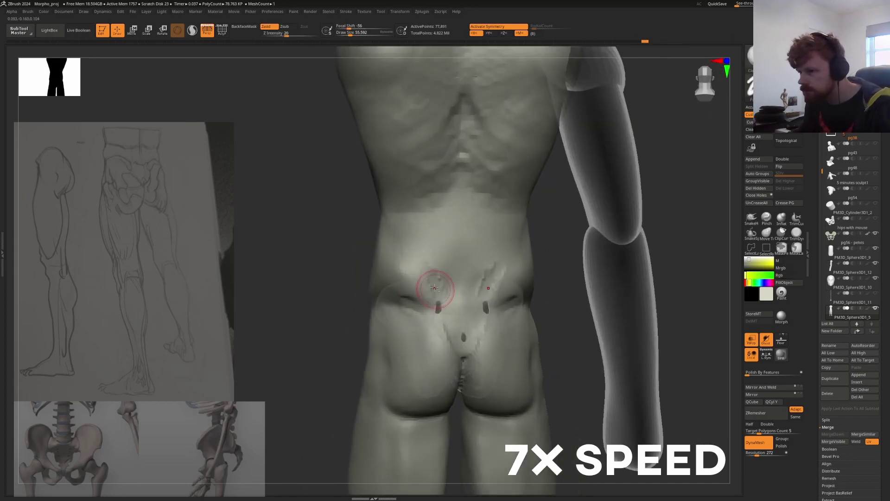
mouse_move(446, 226)
right_down()
mouse_move(459, 241)
mouse_move(468, 229)
right_up()
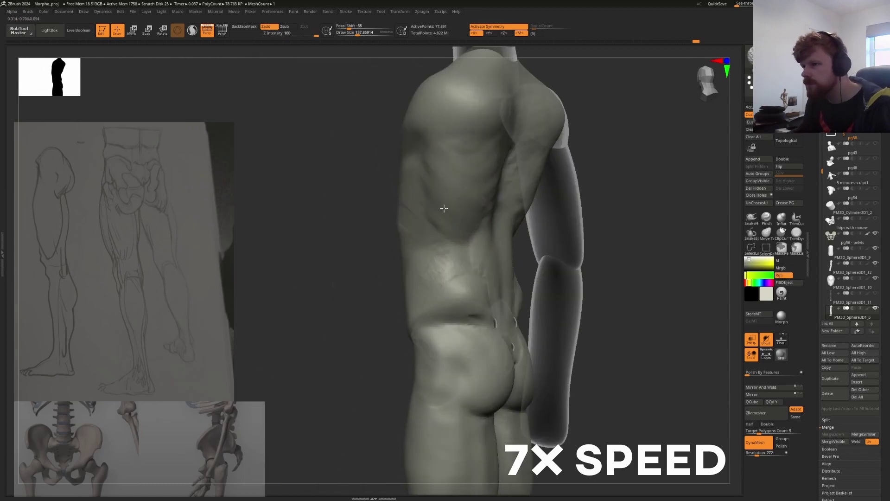
key(f)
click(752, 339)
mouse_move(534, 231)
right_down()
mouse_move(581, 244)
mouse_move(497, 268)
mouse_move(457, 308)
mouse_move(487, 260)
right_up()
Hide everything except the hip section and remesh it with DynaMesh
key(f)
click(875, 295)
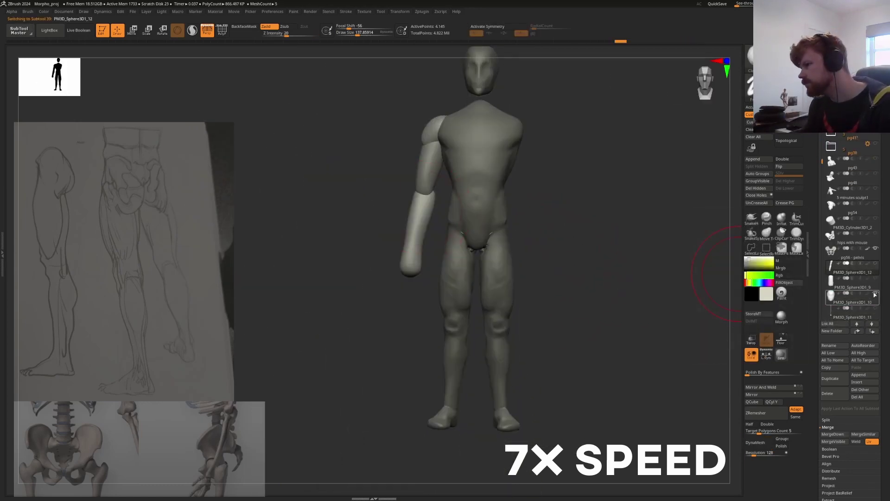
right_drag(510, 232, 550, 189)
ctrl+shift+drag(603, 158, 412, 338)
mouse_move(510, 241)
right_down()
mouse_move(549, 250)
mouse_move(490, 270)
mouse_move(487, 250)
mouse_move(467, 257)
right_up()
drag(479, 225, 417, 282)
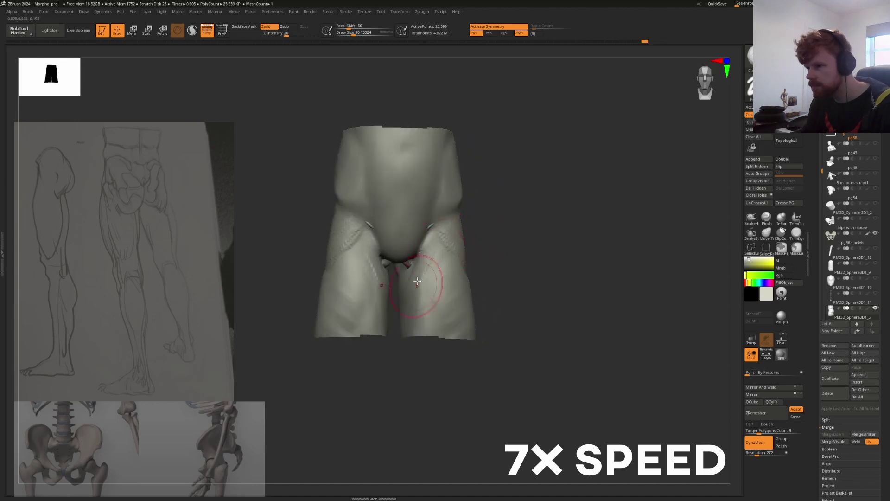
Sculpt the inner thigh, smooth the groin and lower belly, and build up the right buttock
mouse_move(428, 254)
right_down()
mouse_move(378, 278)
mouse_move(485, 256)
right_up()
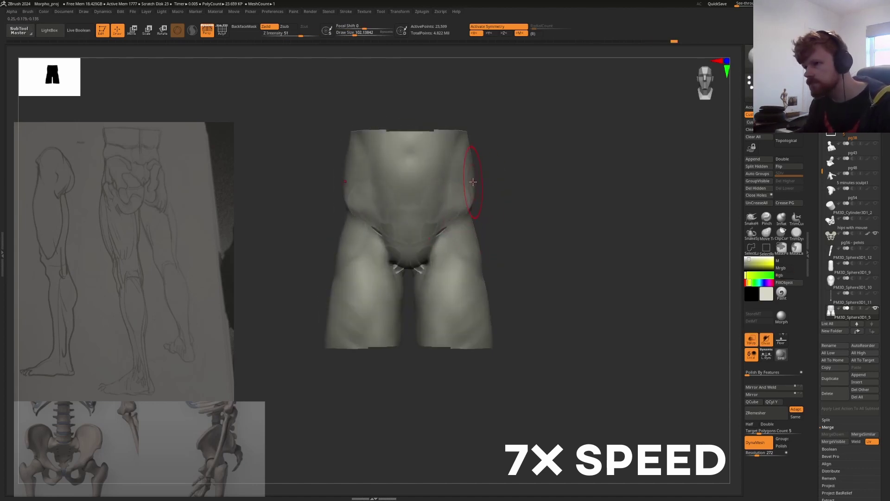
mouse_move(473, 182)
right_down()
mouse_move(428, 189)
mouse_move(531, 179)
mouse_move(467, 199)
mouse_move(440, 221)
mouse_move(711, 284)
mouse_move(420, 188)
mouse_move(521, 195)
mouse_move(506, 244)
mouse_move(388, 259)
mouse_move(378, 311)
right_up()
right_drag(413, 267, 442, 217)
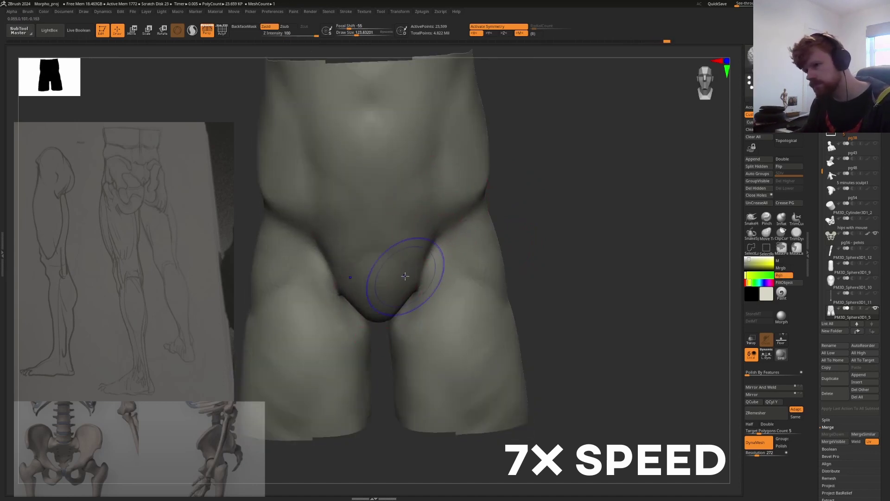
mouse_move(405, 276)
right_down()
mouse_move(393, 346)
mouse_move(407, 318)
mouse_move(397, 308)
mouse_move(563, 185)
right_up()
key(s)
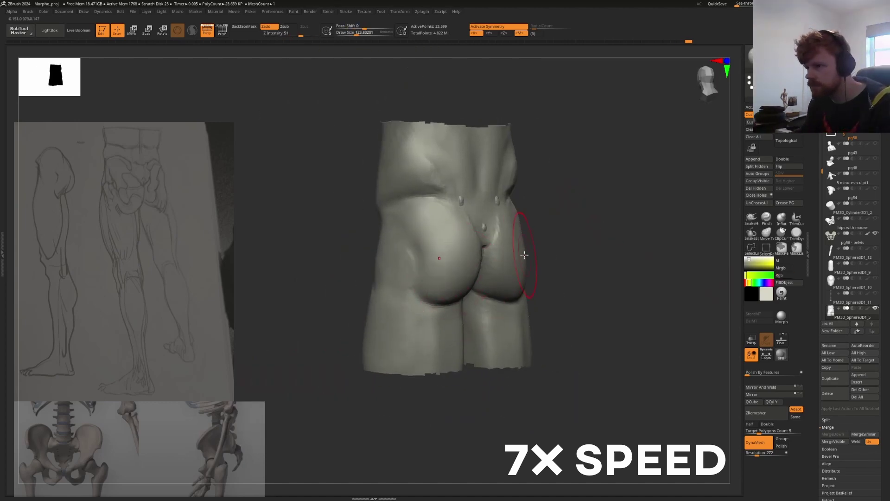
right_drag(404, 224, 515, 278)
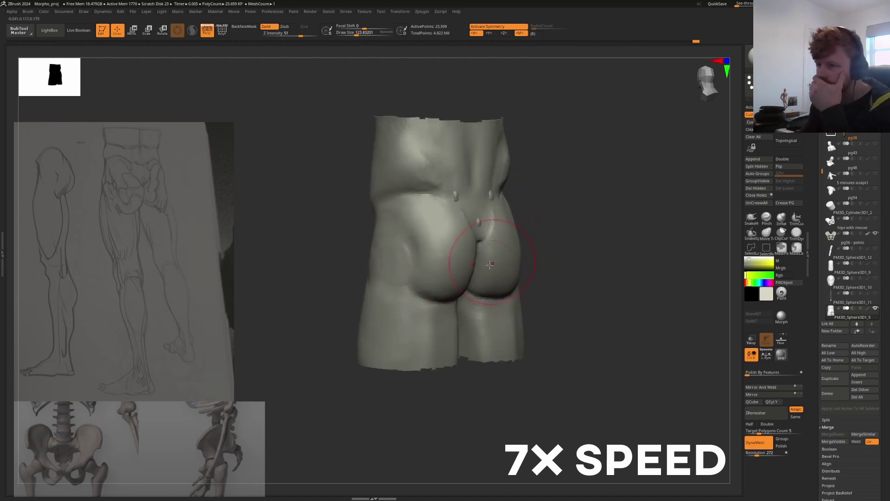
mouse_move(429, 318)
right_down()
mouse_move(429, 252)
mouse_move(455, 247)
mouse_move(584, 276)
mouse_move(705, 276)
right_up()
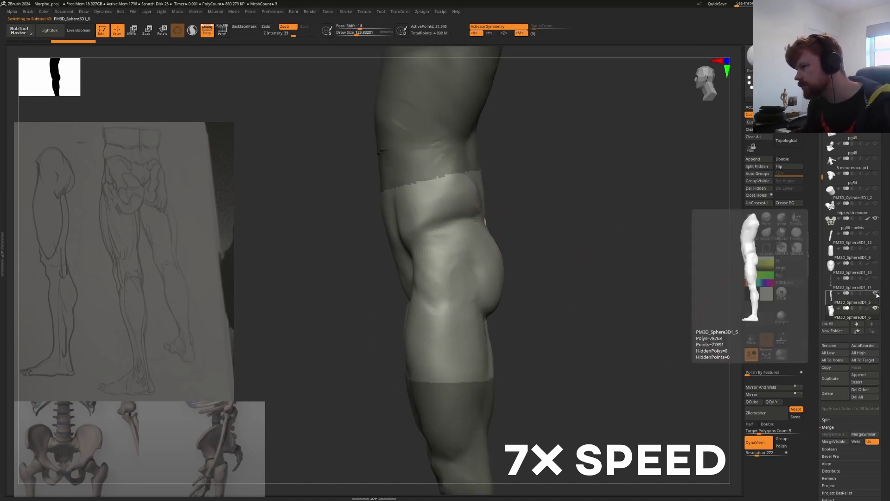
Orbit around the back of the hips, adjust brush size, and carve the fold beneath the buttocks
right_drag(418, 241, 533, 235)
mouse_move(410, 163)
right_down()
mouse_move(478, 159)
mouse_move(502, 342)
mouse_move(513, 272)
mouse_move(567, 278)
mouse_move(527, 358)
mouse_move(347, 213)
mouse_move(417, 279)
mouse_move(447, 338)
mouse_move(437, 377)
mouse_move(449, 157)
mouse_move(478, 238)
mouse_move(461, 308)
mouse_move(528, 240)
mouse_move(547, 261)
mouse_move(533, 235)
mouse_move(562, 209)
right_up()
mouse_move(547, 147)
right_down()
mouse_move(572, 238)
mouse_move(427, 234)
right_up()
key(s)
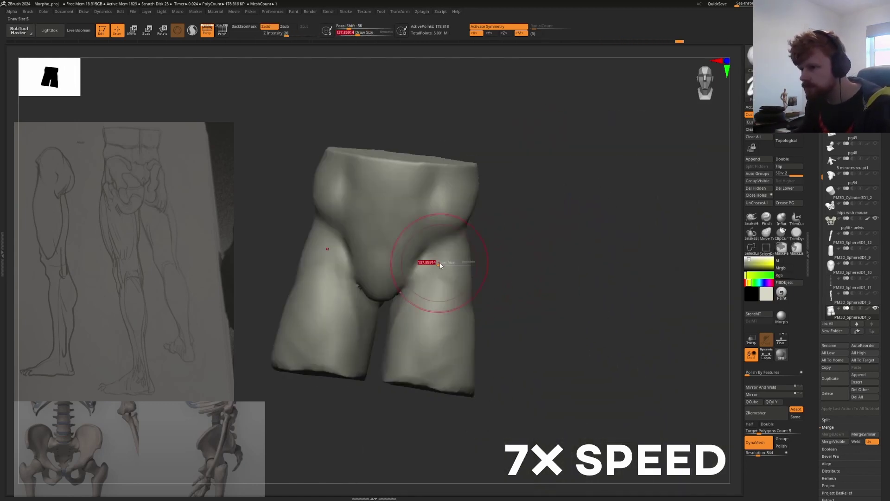
mouse_move(430, 290)
right_down()
mouse_move(448, 288)
mouse_move(433, 275)
mouse_move(477, 215)
mouse_move(427, 206)
mouse_move(545, 203)
right_up()
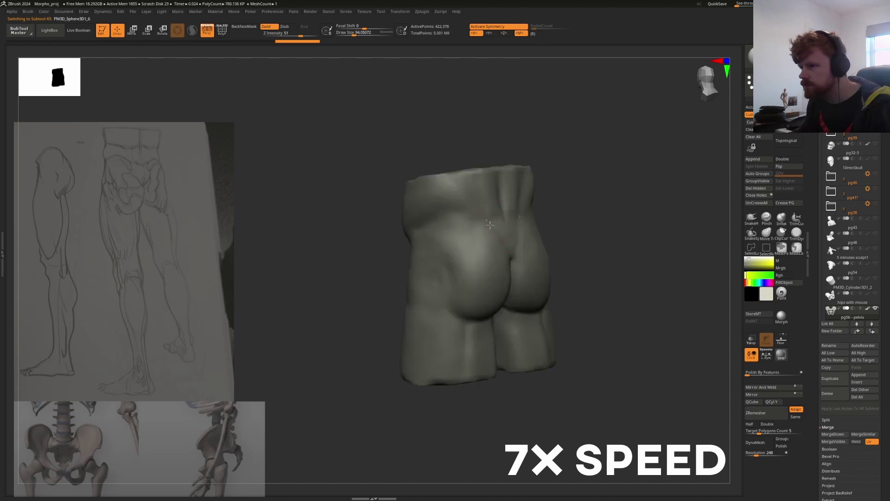
mouse_move(488, 222)
right_down()
mouse_move(477, 239)
mouse_move(515, 302)
mouse_move(560, 253)
mouse_move(534, 268)
mouse_move(600, 240)
mouse_move(600, 255)
mouse_move(553, 165)
right_up()
Load a new brush from LightBox, carve into the hips, and turn off symmetry
key(comma)
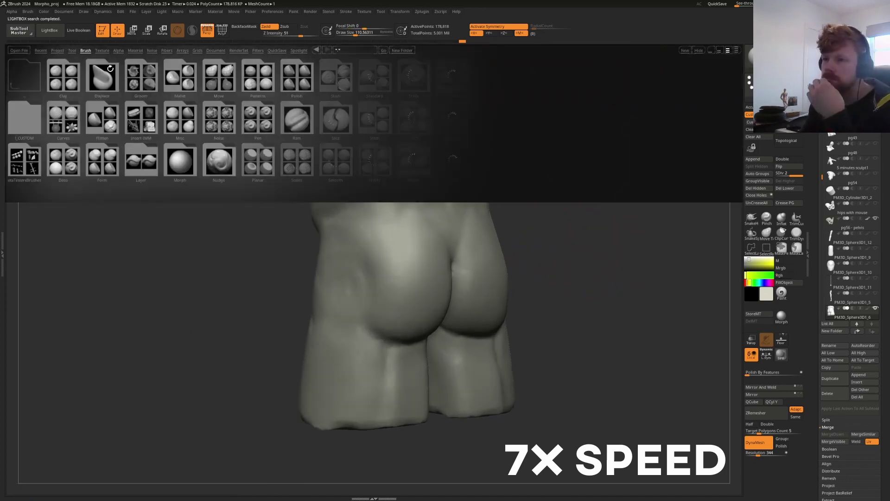
double_click(183, 84)
double_click(63, 76)
mouse_move(510, 278)
right_down()
mouse_move(464, 301)
mouse_move(469, 337)
mouse_move(377, 176)
mouse_move(487, 246)
mouse_move(516, 289)
right_up()
key(x)
Orbit to the rear of the hips and mask a shorts-shaped band around hips and buttocks
mouse_move(644, 330)
right_down()
mouse_move(510, 301)
mouse_move(441, 325)
mouse_move(367, 378)
mouse_move(389, 329)
mouse_move(418, 302)
mouse_move(534, 255)
mouse_move(416, 179)
mouse_move(402, 398)
right_up()
right_drag(315, 70, 338, 103)
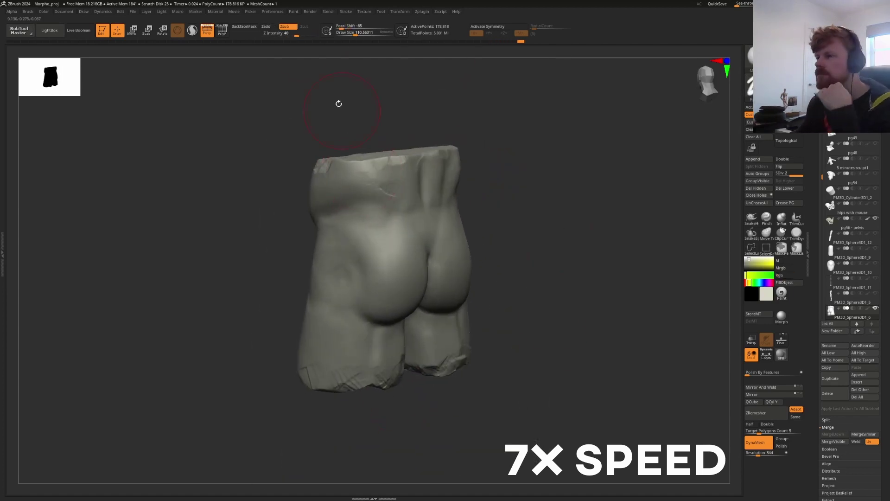
click(310, 11)
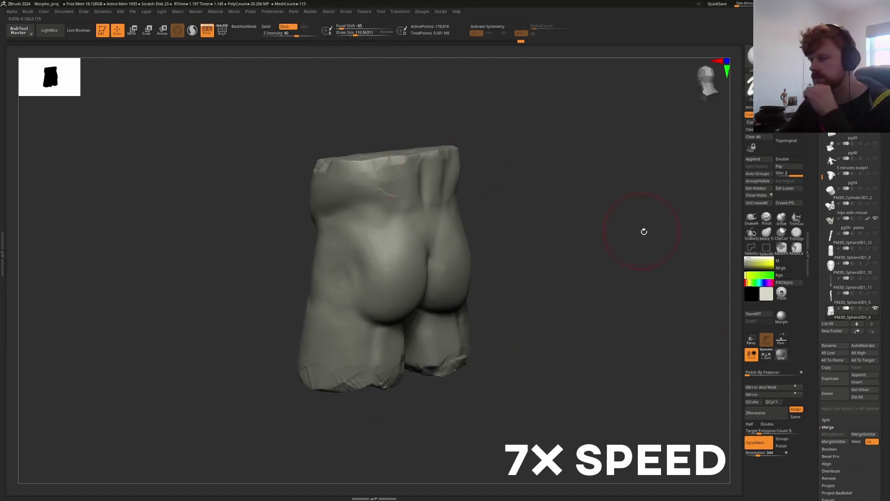
mouse_move(596, 220)
right_down()
mouse_move(462, 285)
mouse_move(521, 265)
right_up()
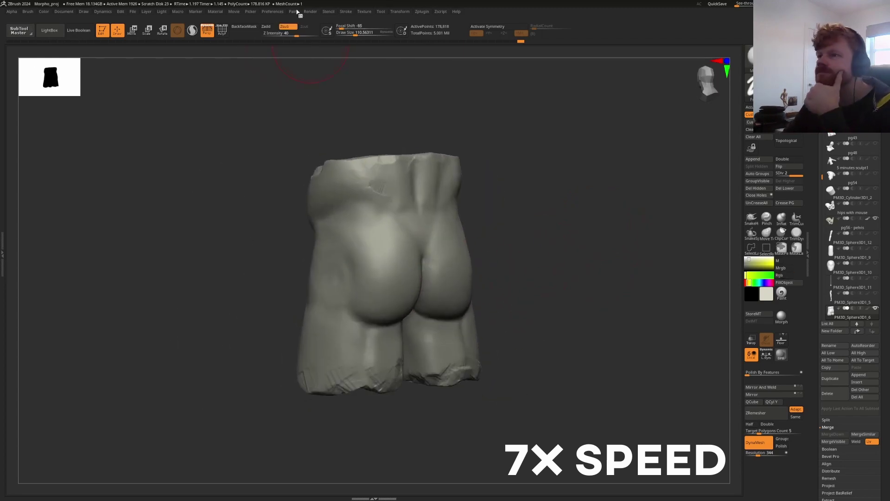
alt+right_drag(297, 74, 116, 342)
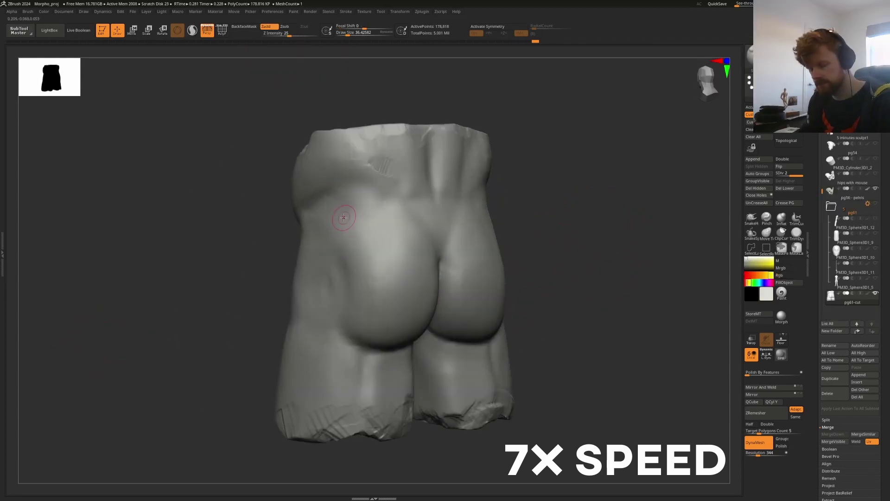
mouse_move(349, 202)
right_down()
mouse_move(436, 297)
mouse_move(352, 218)
right_up()
ctrl+drag(352, 218, 601, 262)
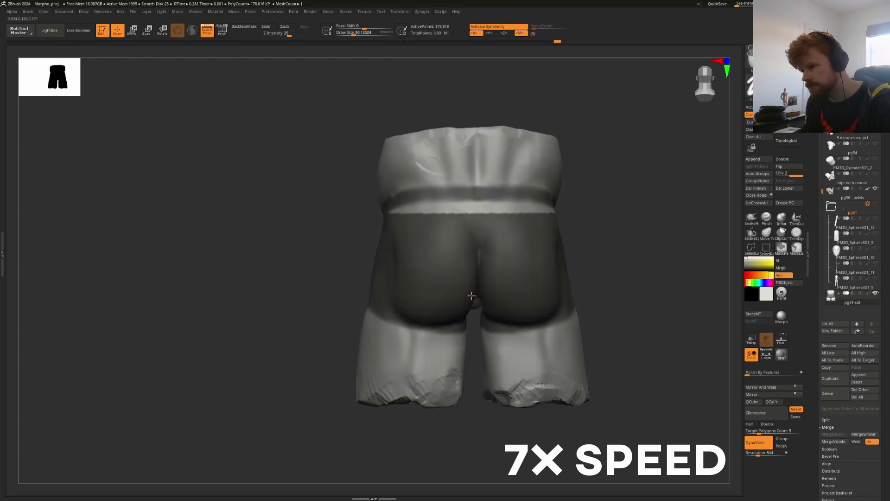
Orbit around the hips, enlarge the brush, and keep the shorts-band mask after a full-mask undo
mouse_move(471, 296)
right_down()
mouse_move(408, 219)
mouse_move(320, 203)
right_up()
right_drag(457, 172, 530, 226)
mouse_move(459, 250)
right_down()
mouse_move(483, 238)
mouse_move(519, 269)
right_up()
drag(432, 351, 459, 319)
key(ctrl+a)
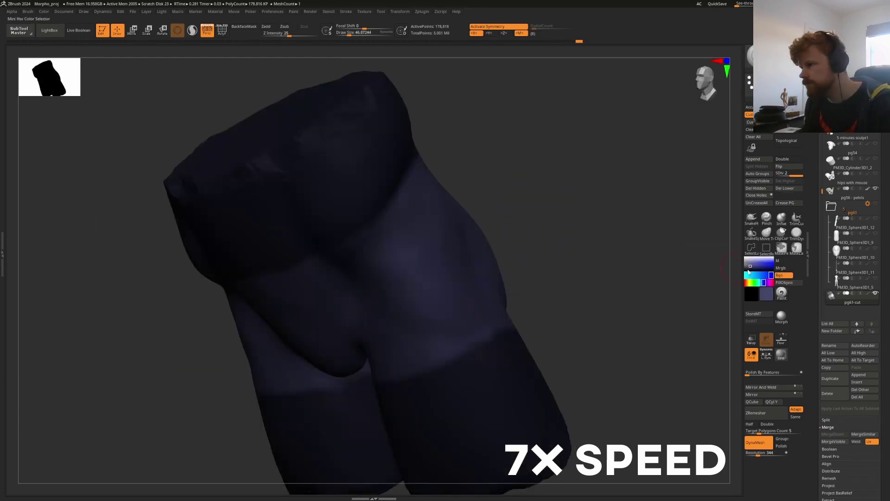
key(ctrl+z)
Inspect the shorts band from the rear and below, turning mirrored painting off and back on
right_drag(352, 241, 391, 265)
mouse_move(404, 304)
right_down()
mouse_move(476, 311)
mouse_move(358, 228)
mouse_move(223, 255)
mouse_move(449, 181)
mouse_move(477, 248)
right_up()
scroll(474, 256, up, 3)
mouse_move(486, 288)
right_down()
mouse_move(445, 325)
mouse_move(401, 340)
mouse_move(378, 239)
mouse_move(387, 286)
mouse_move(318, 302)
mouse_move(404, 294)
mouse_move(540, 218)
mouse_move(408, 292)
mouse_move(441, 278)
mouse_move(583, 258)
mouse_move(418, 234)
mouse_move(607, 206)
mouse_move(557, 232)
mouse_move(533, 194)
mouse_move(525, 306)
mouse_move(450, 280)
mouse_move(477, 274)
mouse_move(347, 255)
right_up()
scroll(383, 233, down, 3)
key(x)
scroll(386, 286, up, 3)
key(x)
Zoom in on the front of the shorts and set the brush size to about 72
alt+right_drag(379, 214, 328, 250)
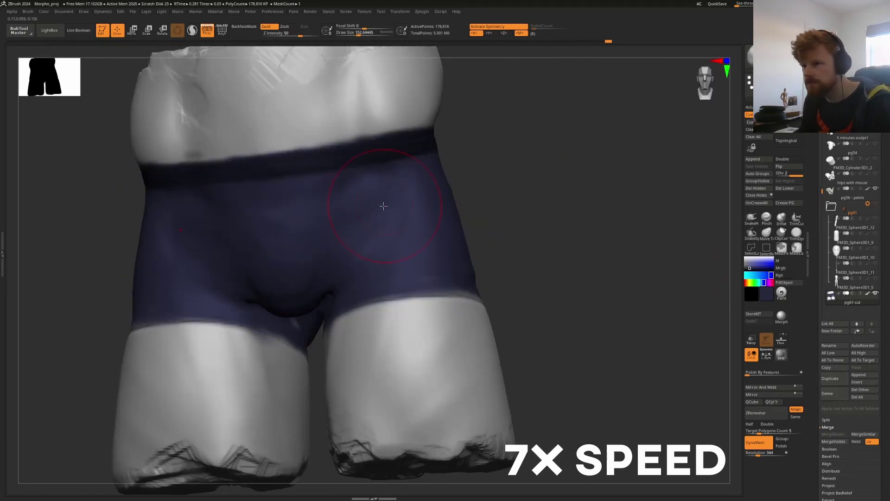
key(s)
mouse_move(384, 206)
alt+right_down()
mouse_move(347, 245)
mouse_move(380, 272)
mouse_move(423, 282)
mouse_move(442, 225)
alt+right_up()
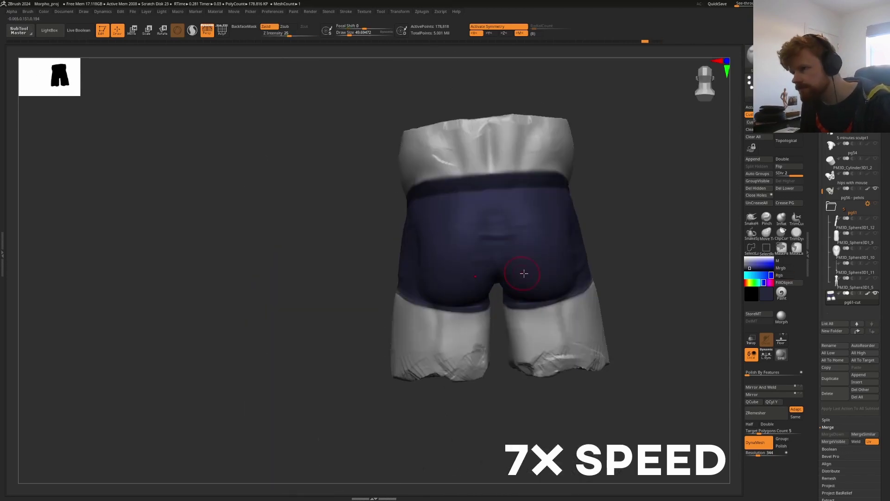